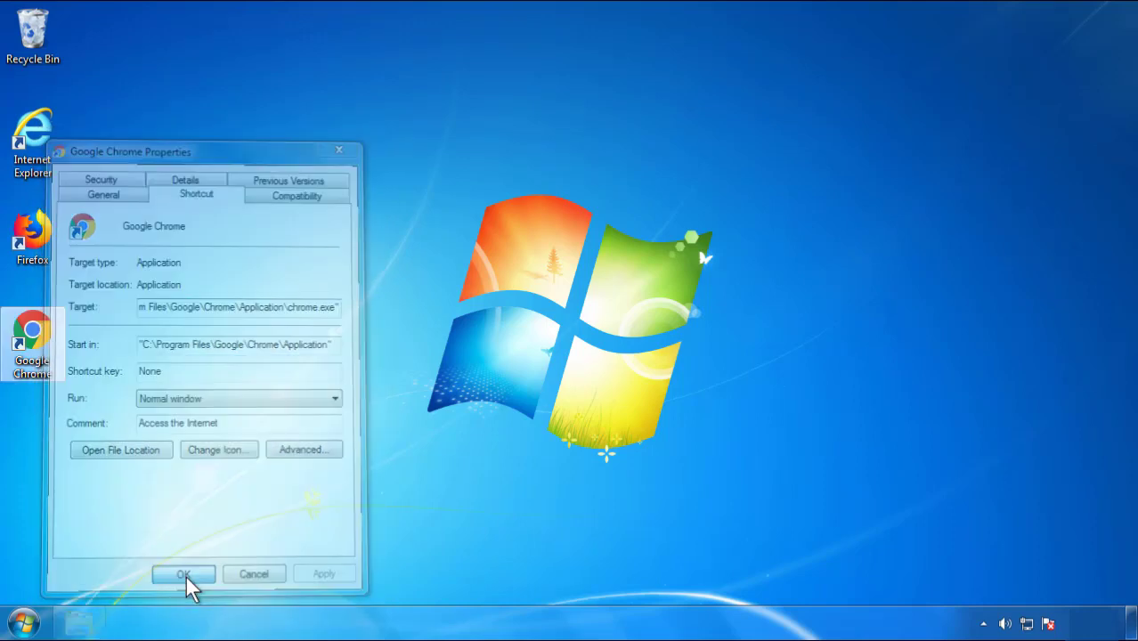
# Save the Google Chrome shortcut's cleaned Target, which now ends in chrome.exe
pyautogui.click(24, 623)
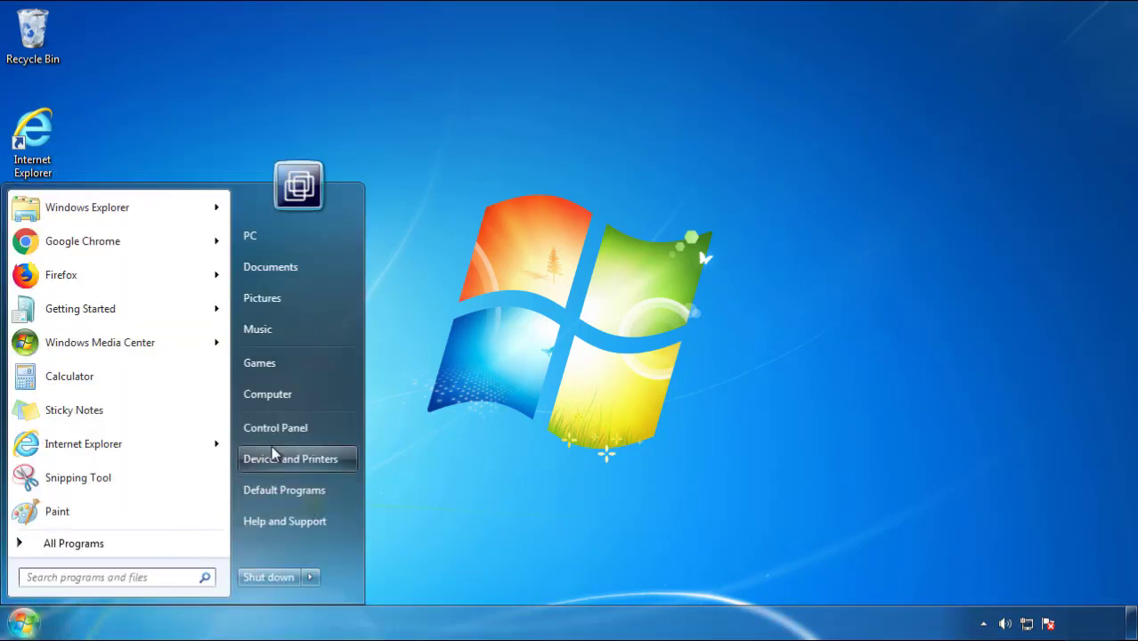
# Uninstall SearchMine 2.00 via Programs and Features sorted newest-first, then close the window
pyautogui.click(285, 416)
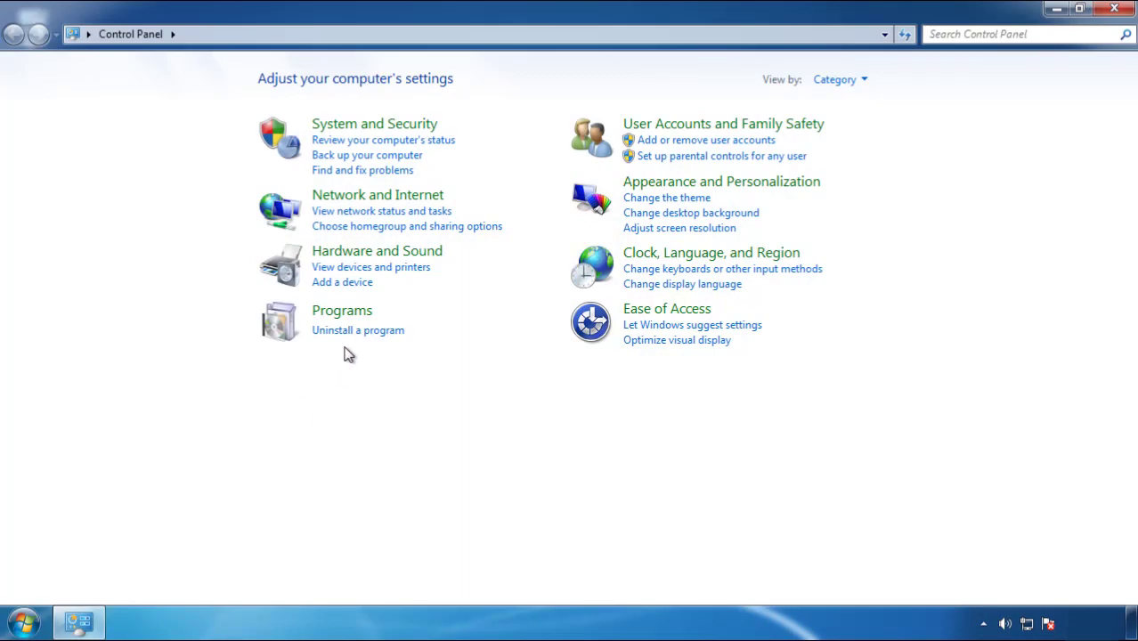
pyautogui.click(354, 332)
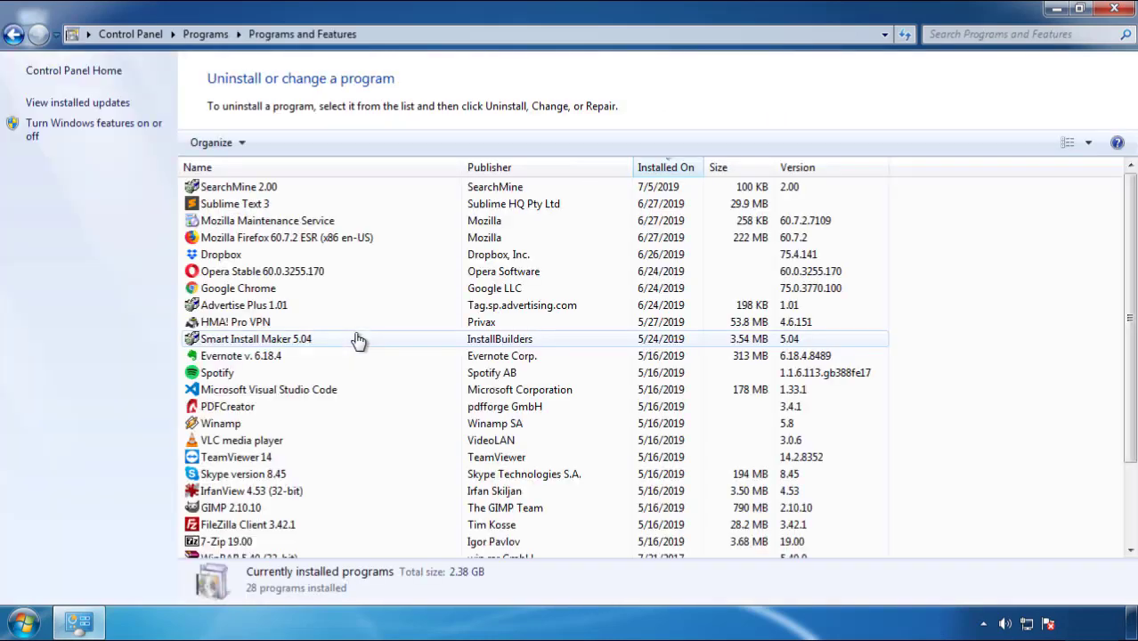
pyautogui.click(666, 168)
pyautogui.click(664, 171)
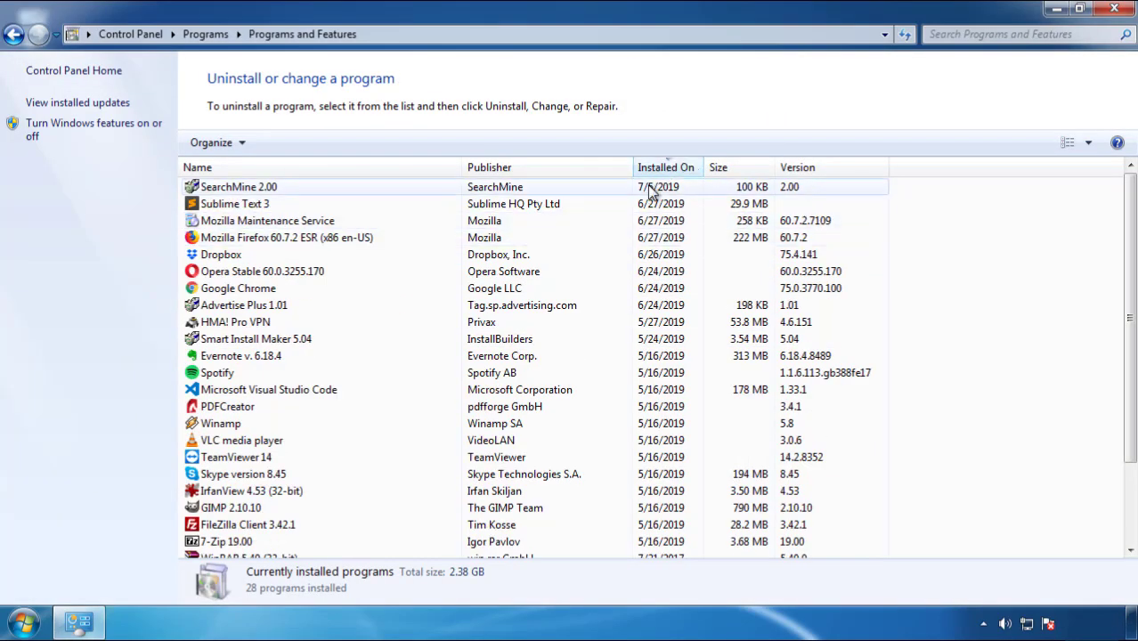
pyautogui.click(239, 188)
pyautogui.click(283, 143)
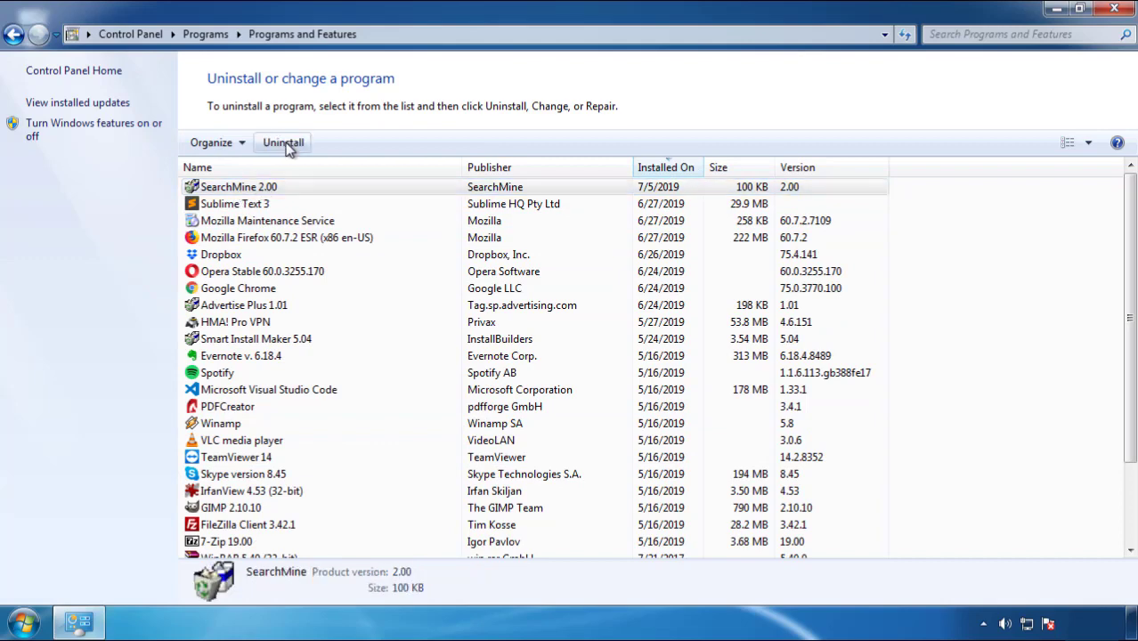
pyautogui.click(662, 472)
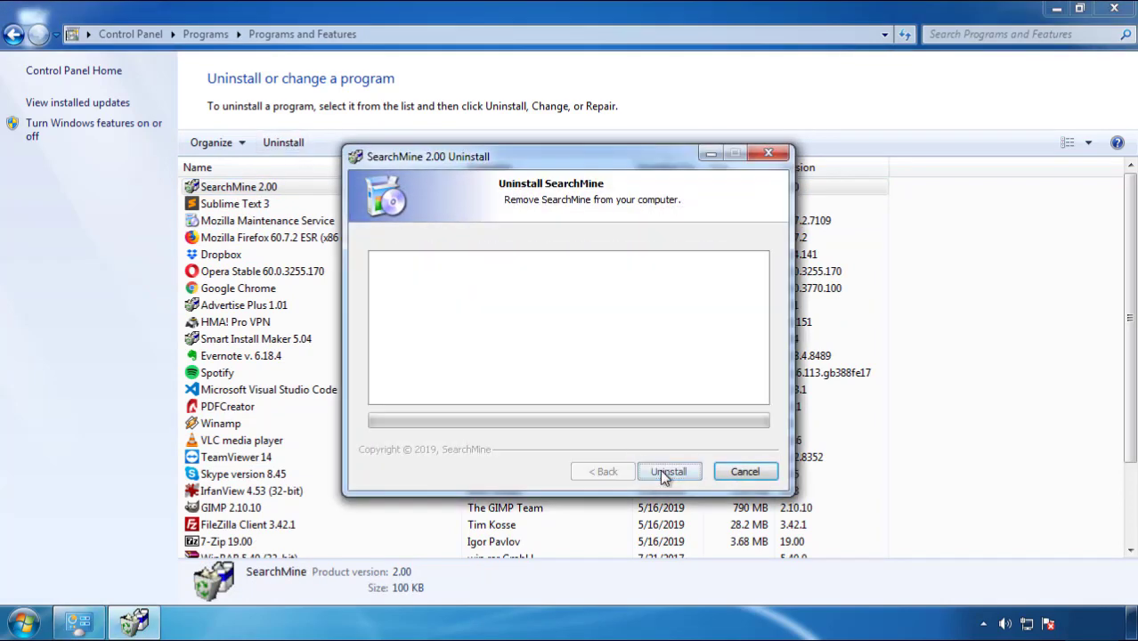
pyautogui.click(660, 471)
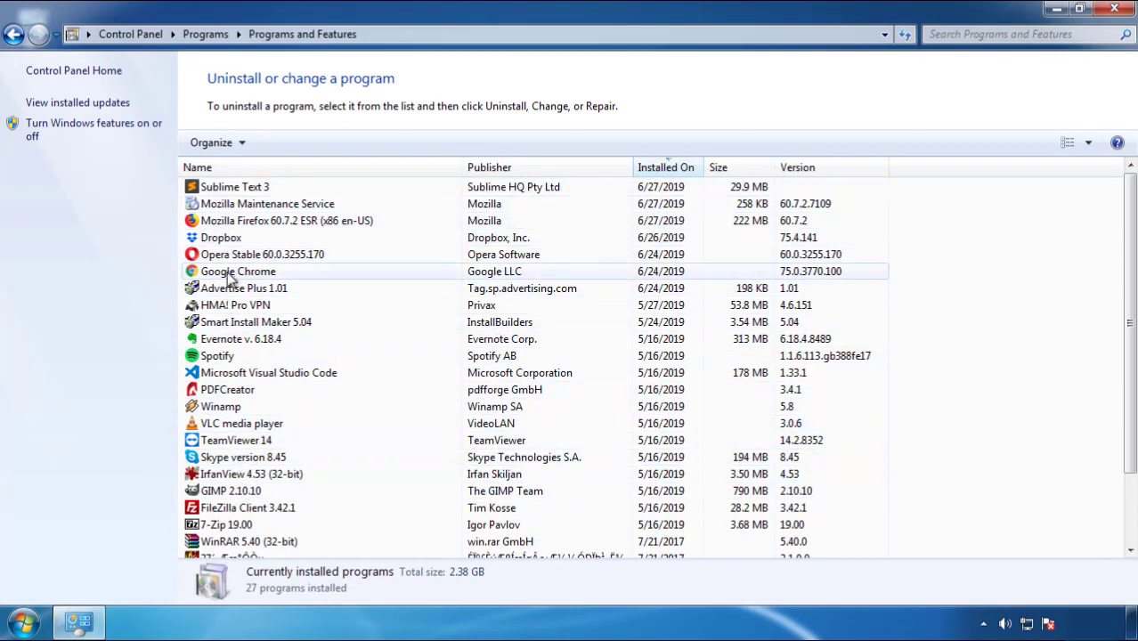
pyautogui.click(1114, 10)
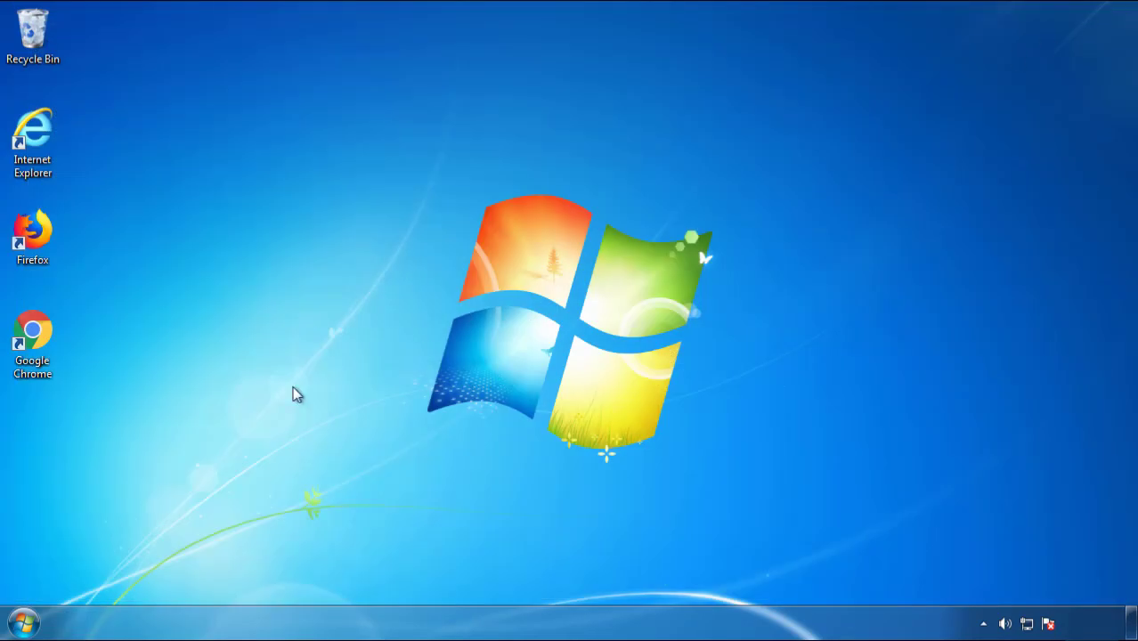
# Restart the computer and boot into Safe Mode from the Advanced Boot Options
pyautogui.click(23, 625)
pyautogui.click(308, 579)
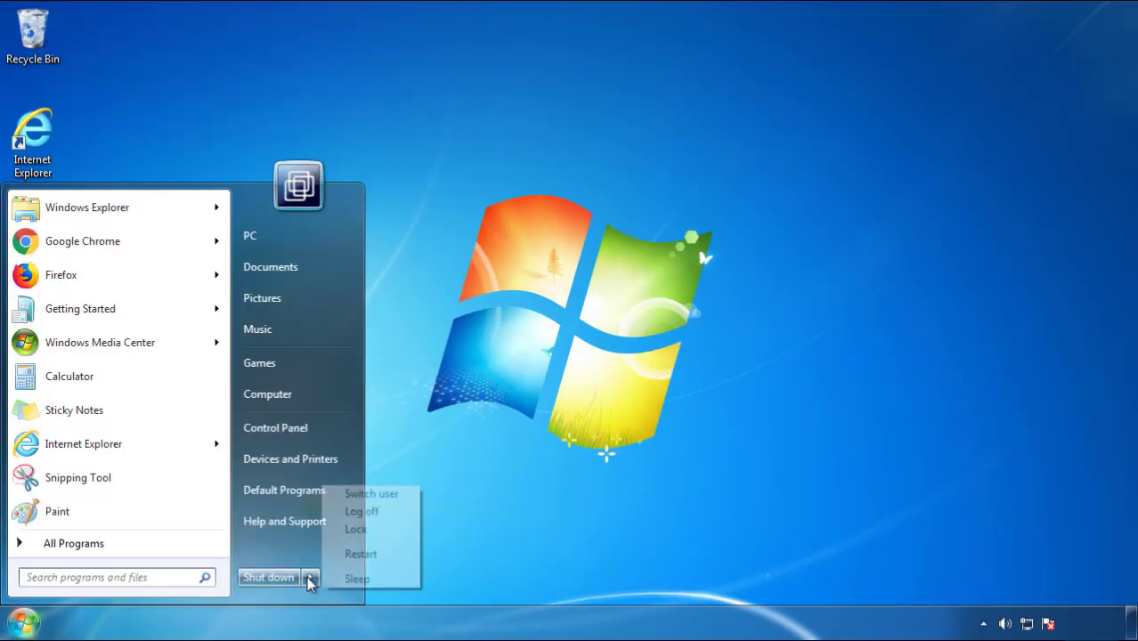
pyautogui.click(593, 486)
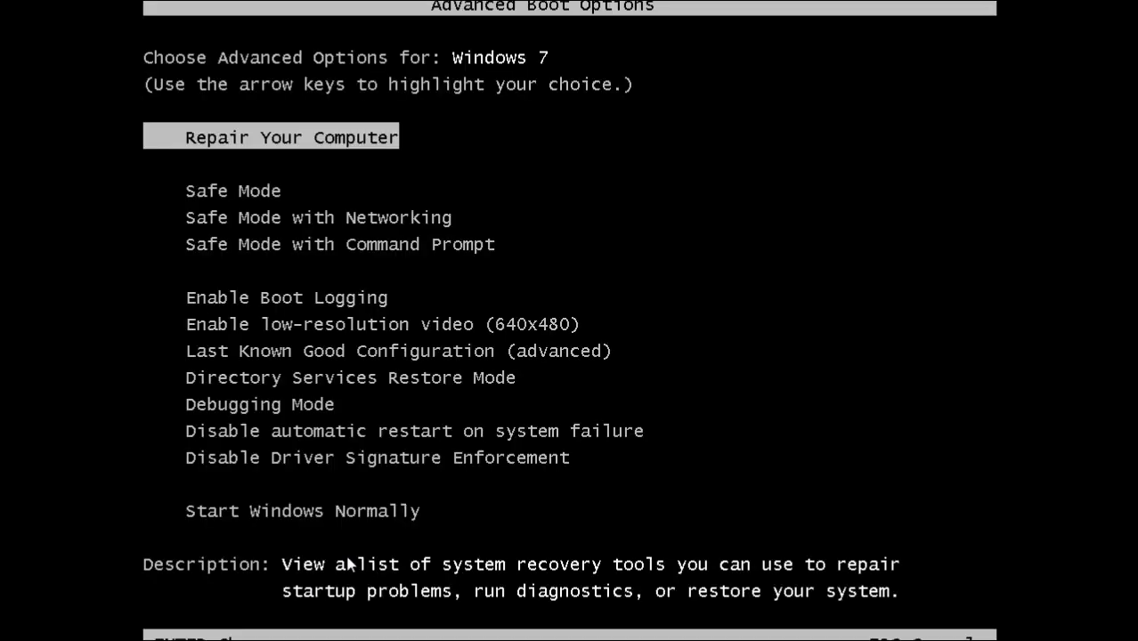
pyautogui.press('Down')
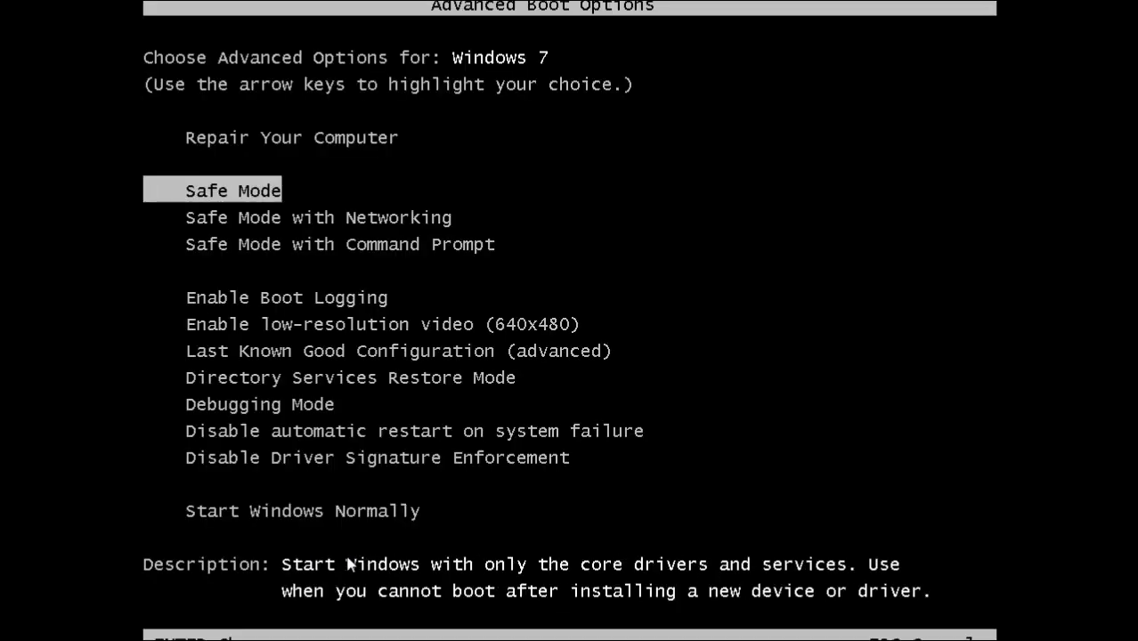
pyautogui.press('Return')
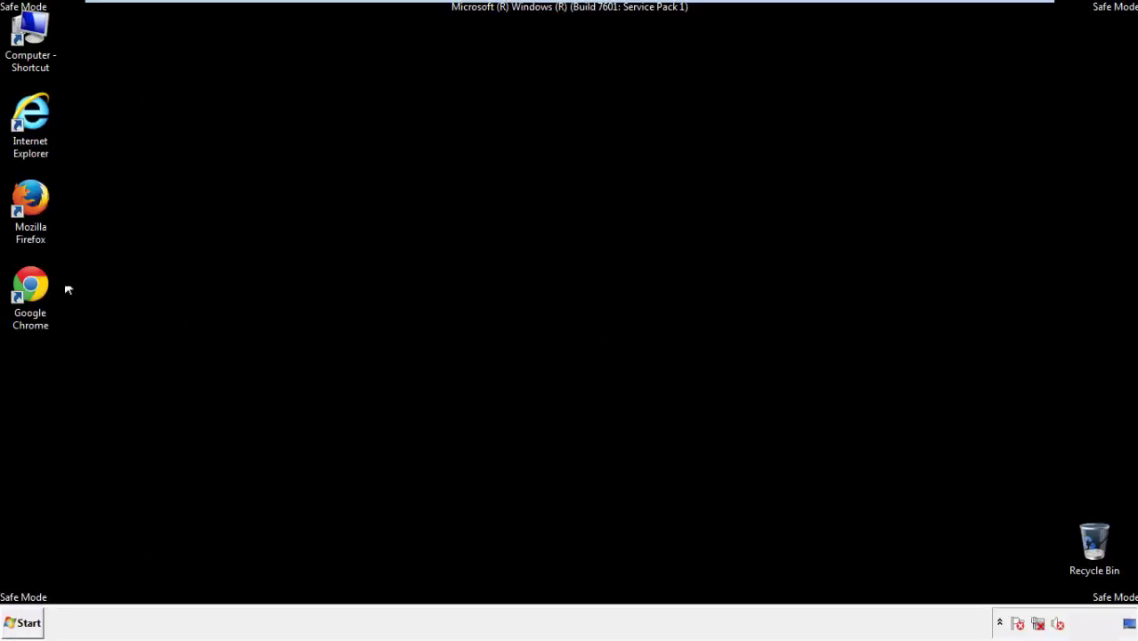
# Launch Firefox, decline the default-browser prompt, and make the Menu Bar visible
pyautogui.doubleClick(39, 204)
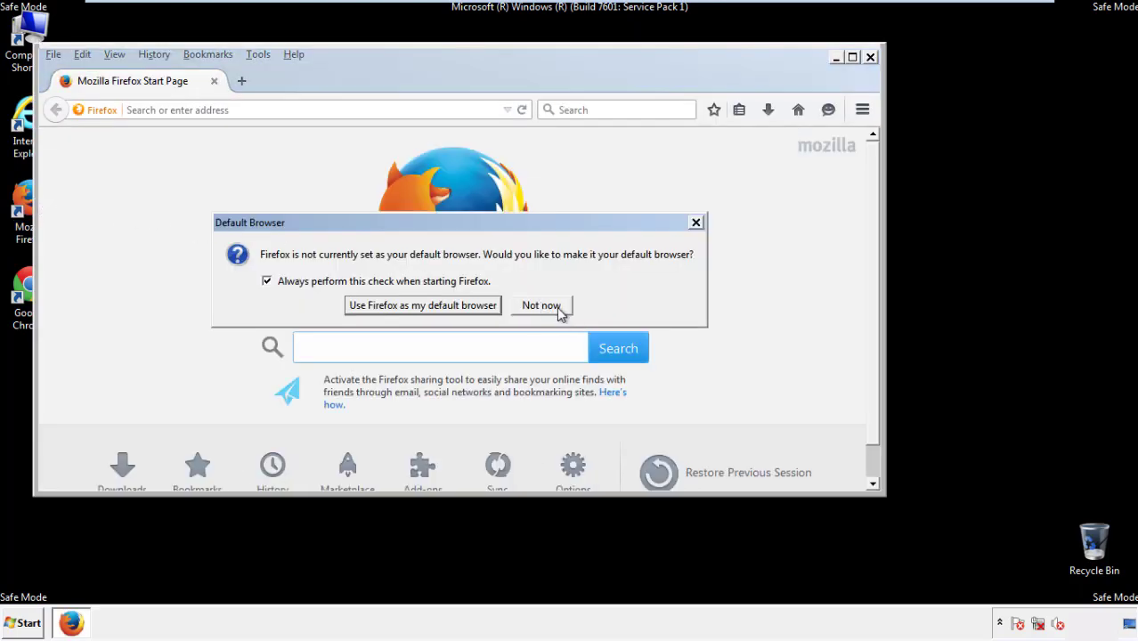
pyautogui.click(555, 306)
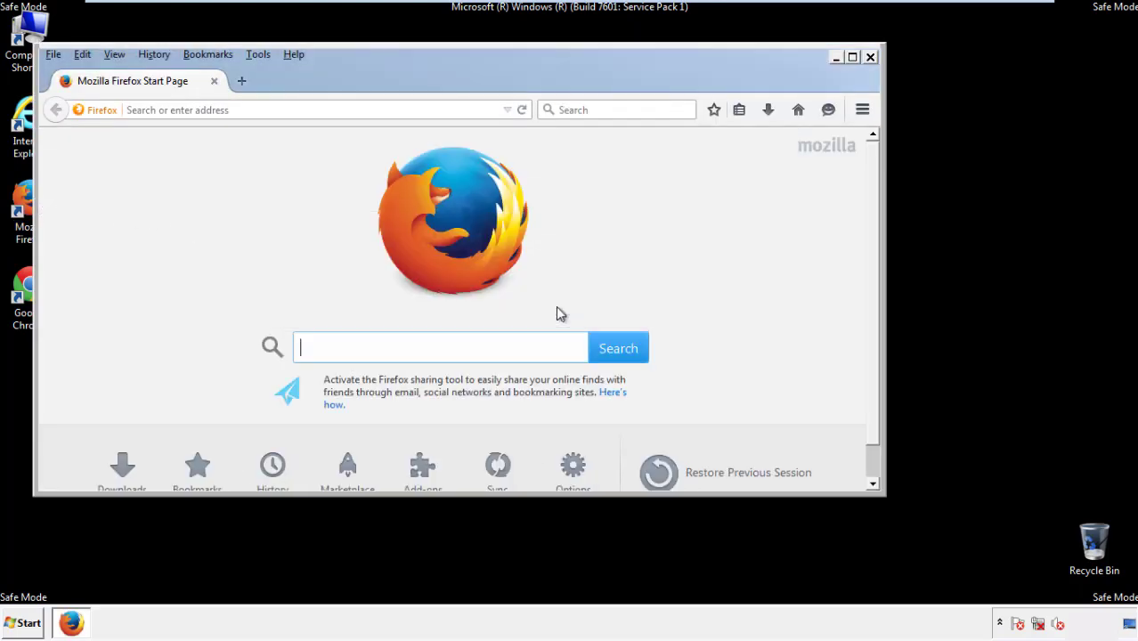
pyautogui.rightClick(350, 78)
pyautogui.click(381, 134)
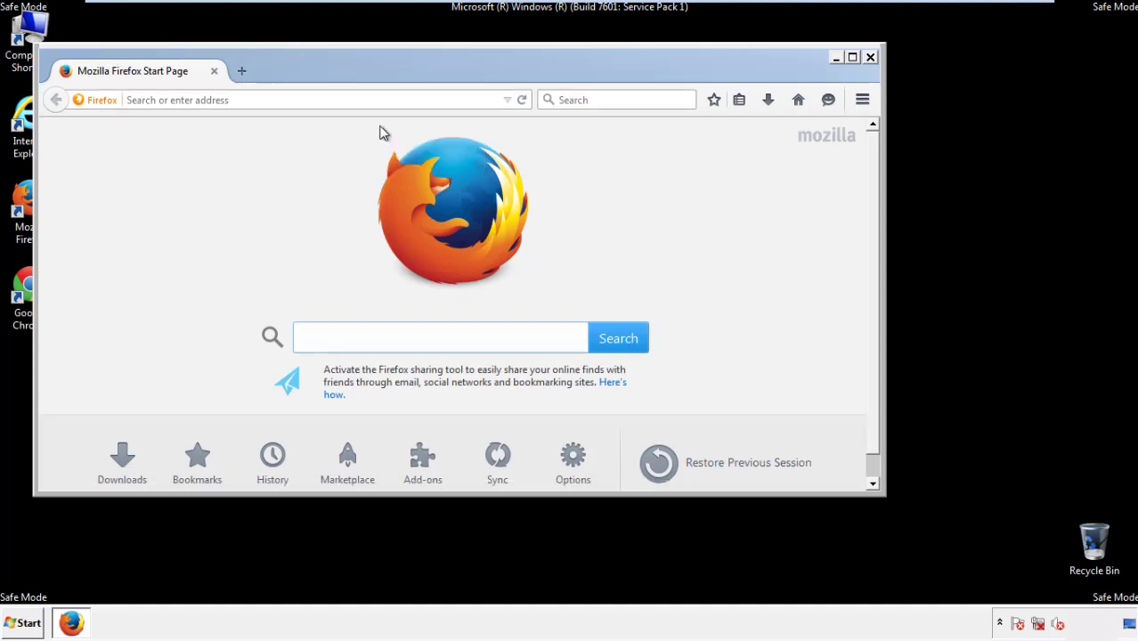
pyautogui.rightClick(357, 74)
pyautogui.click(371, 138)
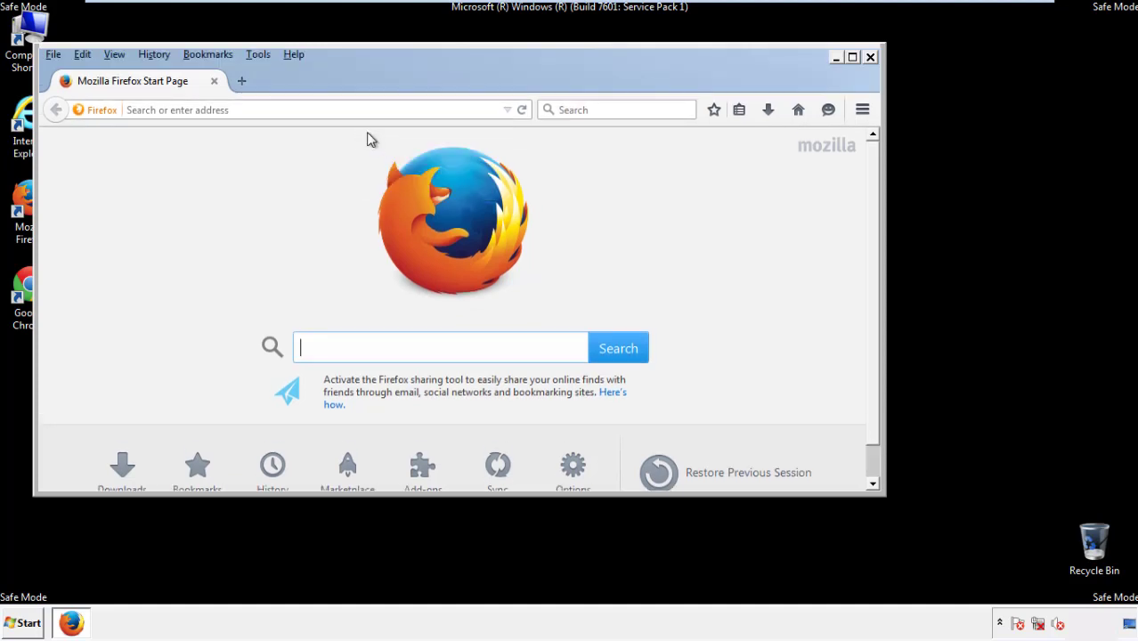
# Clear all recent history for the Everything time range with every item ticked
pyautogui.click(158, 55)
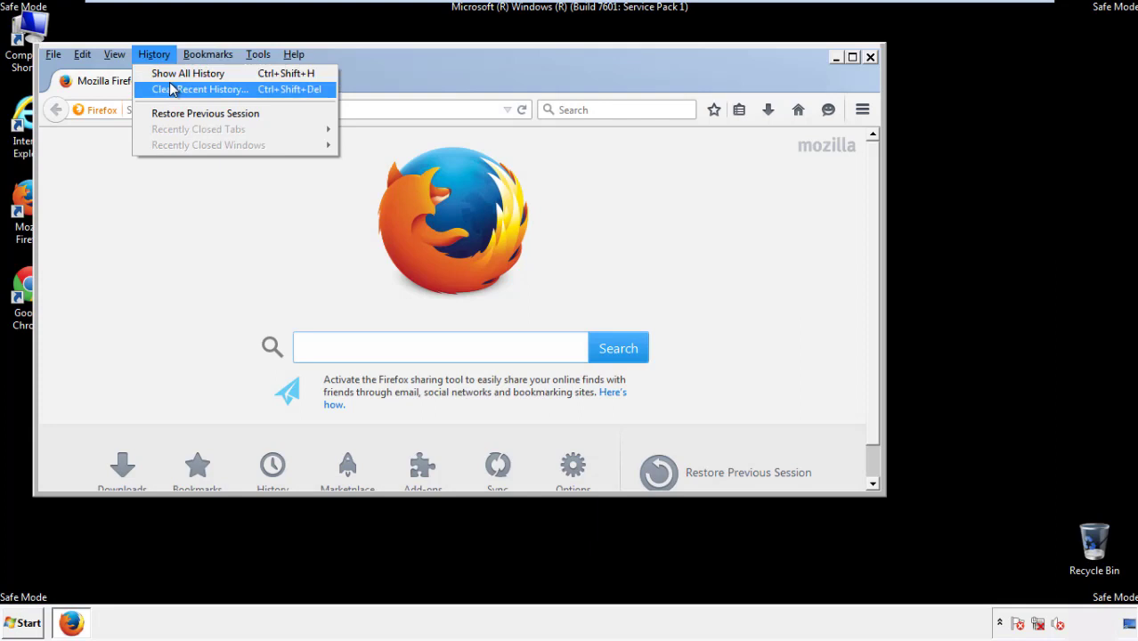
pyautogui.click(171, 86)
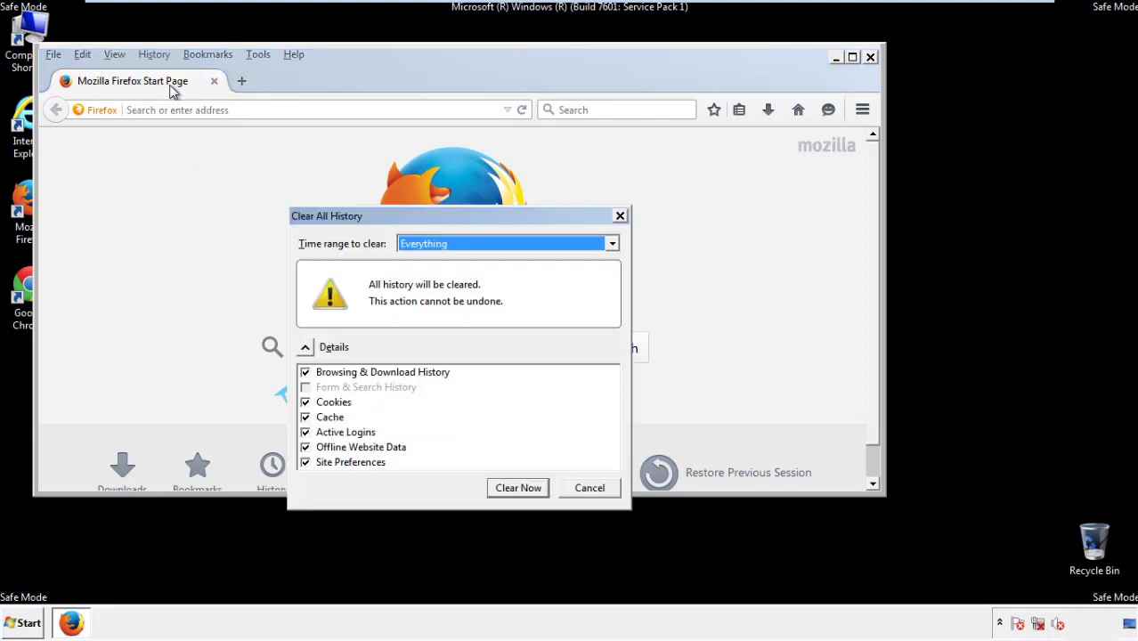
pyautogui.click(418, 246)
pyautogui.click(428, 335)
pyautogui.click(305, 447)
pyautogui.click(305, 447)
pyautogui.click(306, 464)
pyautogui.click(306, 463)
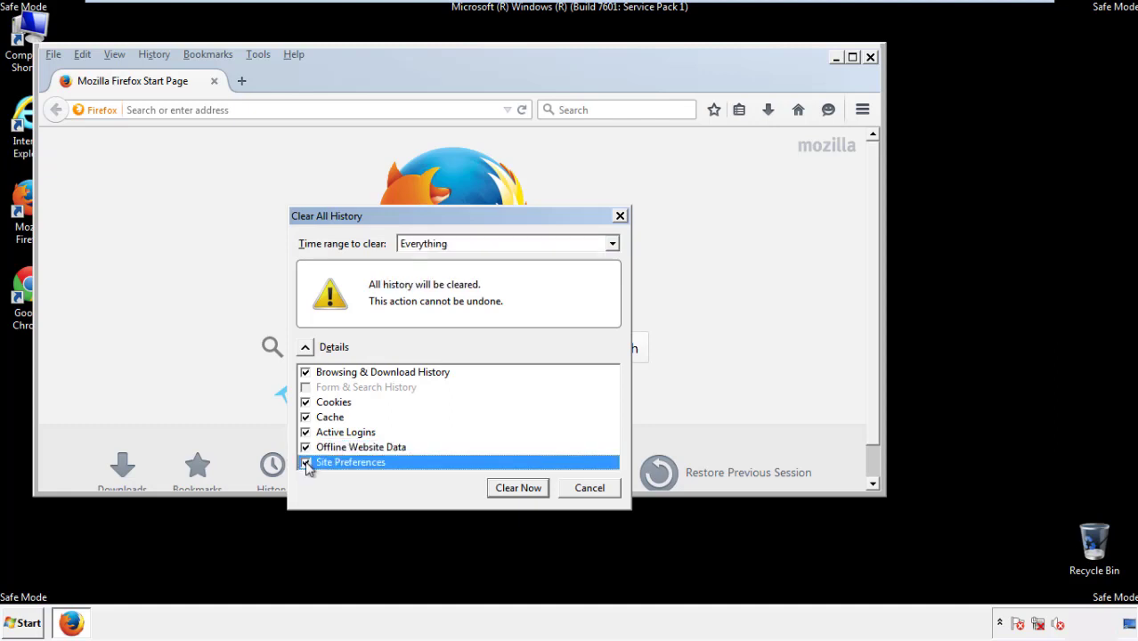
pyautogui.click(517, 488)
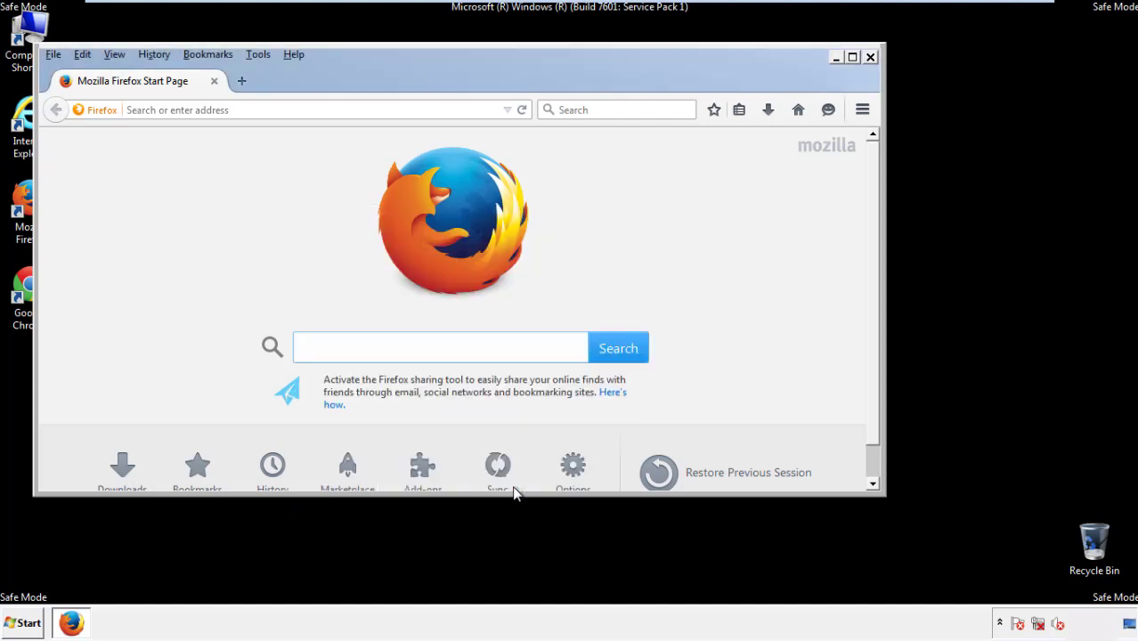
# Refresh Firefox from Troubleshooting Information, finish the import wizard, and close the browser
pyautogui.click(293, 54)
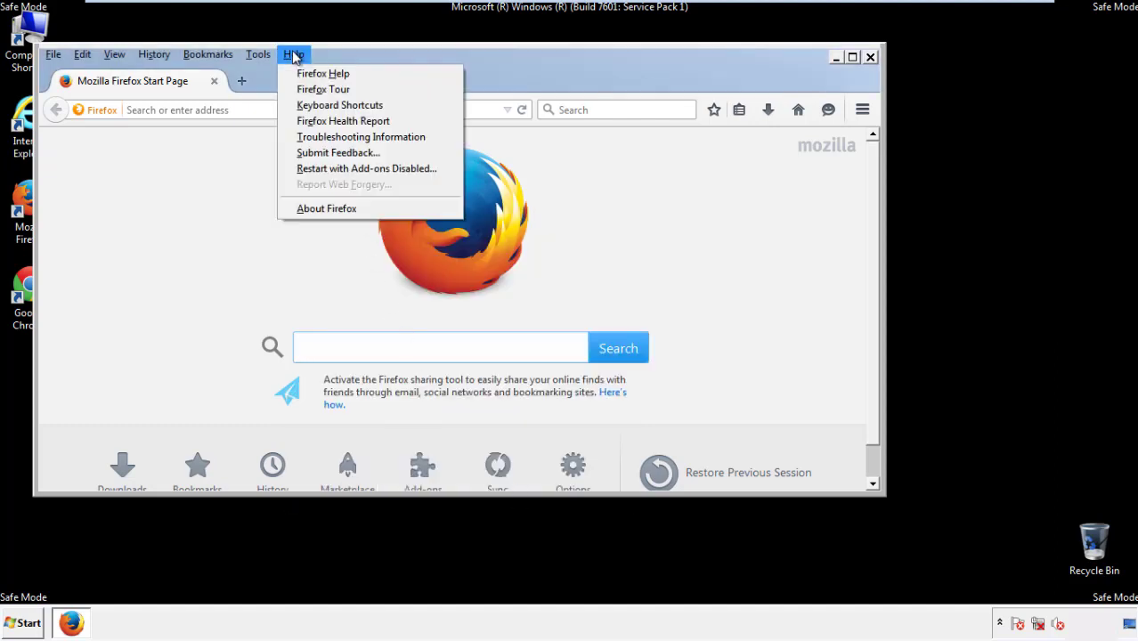
pyautogui.click(330, 137)
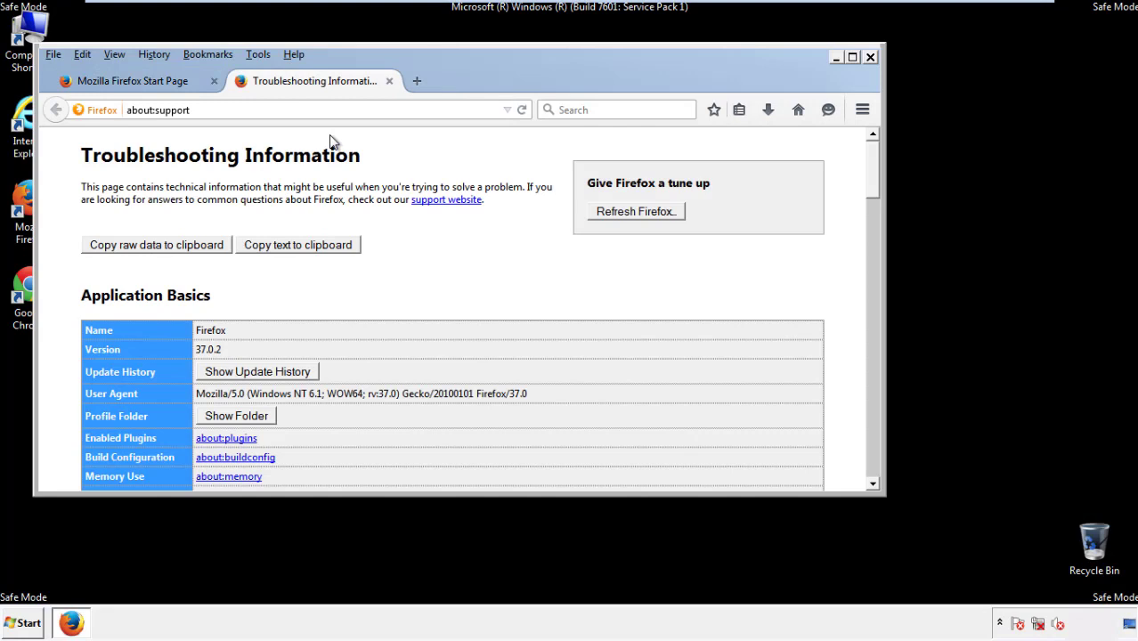
pyautogui.click(660, 214)
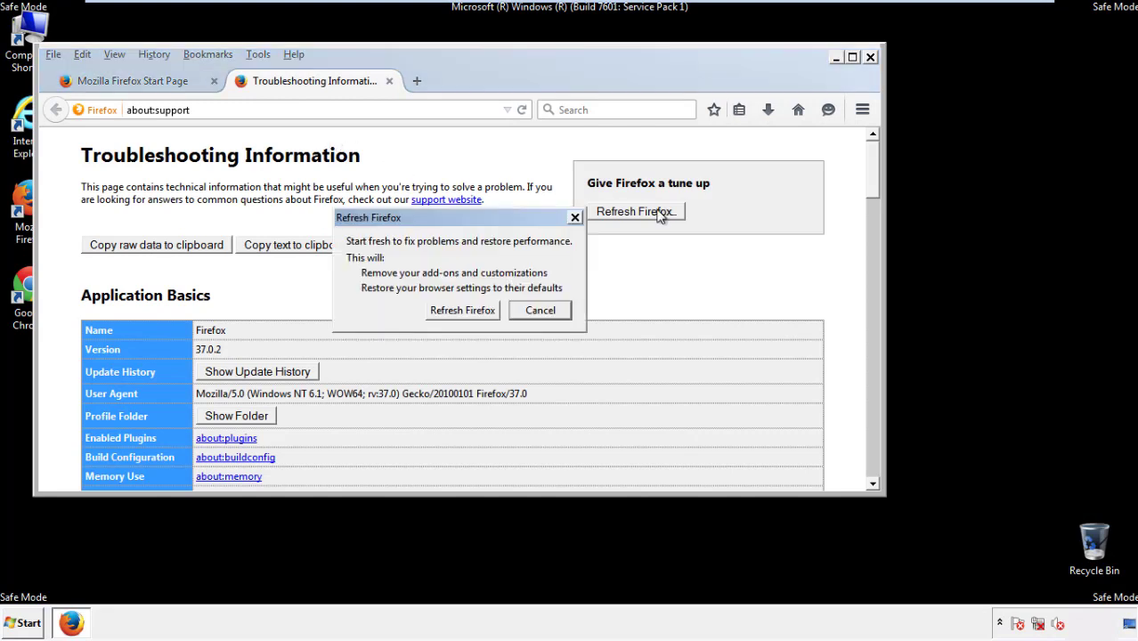
pyautogui.click(462, 310)
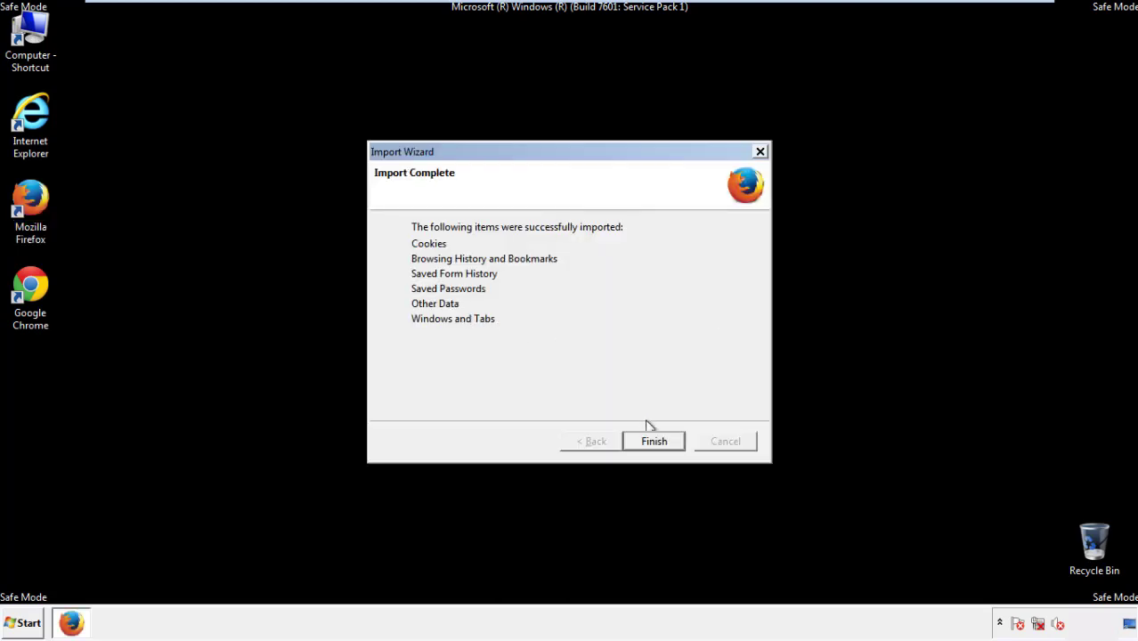
pyautogui.click(654, 443)
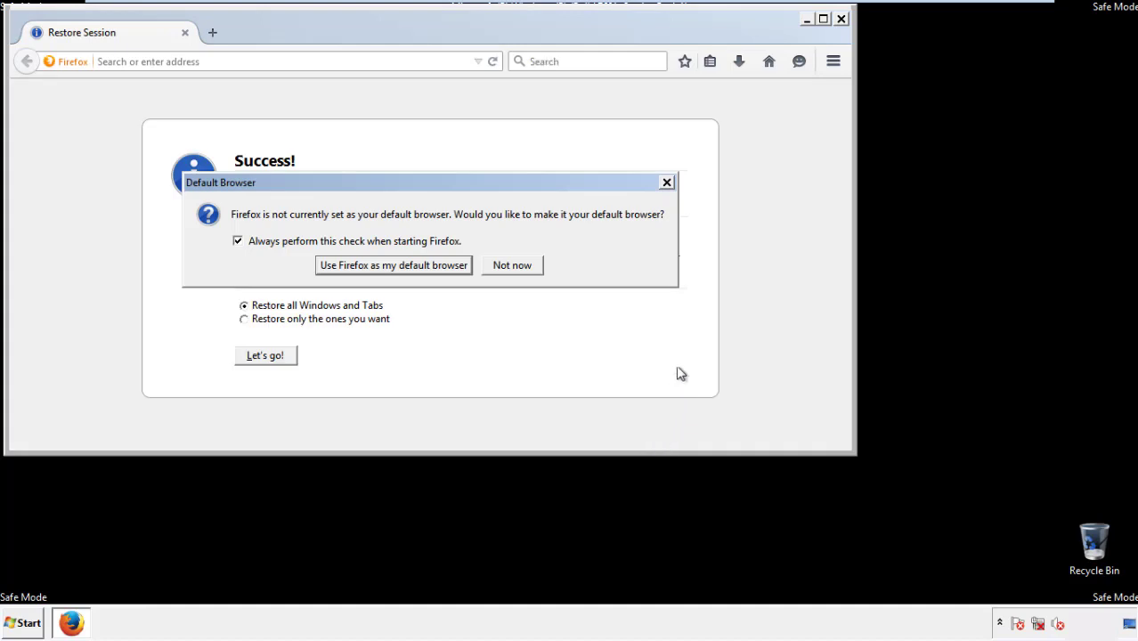
pyautogui.click(514, 268)
pyautogui.click(840, 18)
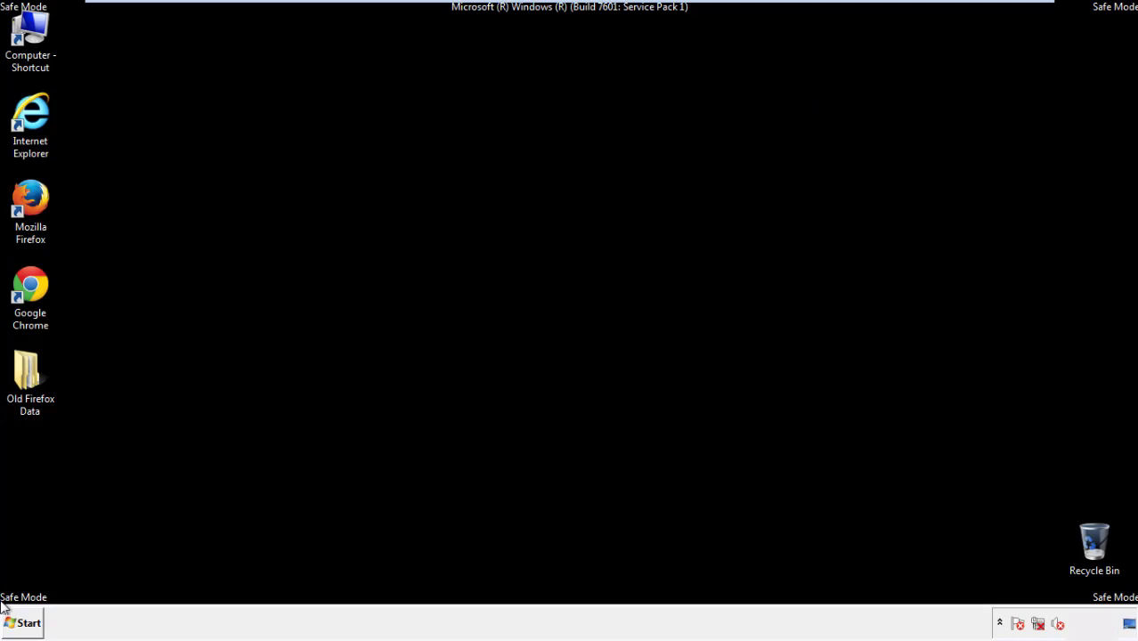
# Launch Chrome, dismiss the default-browser bar, and reach Clear browsing data via Settings > History
pyautogui.click(26, 285)
pyautogui.doubleClick(27, 284)
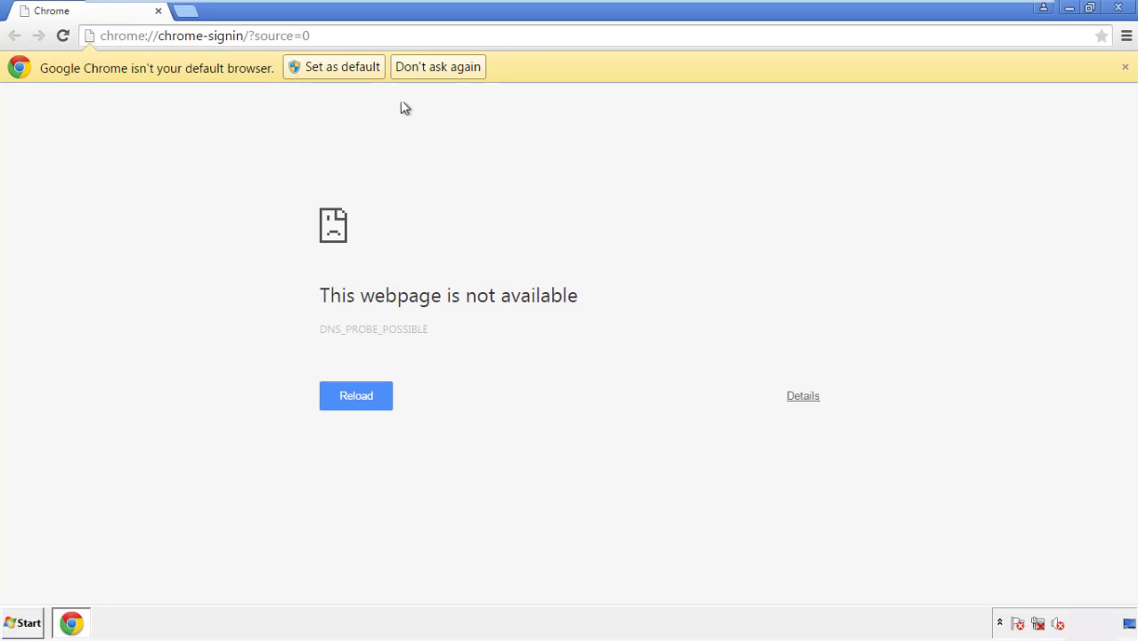
pyautogui.click(458, 71)
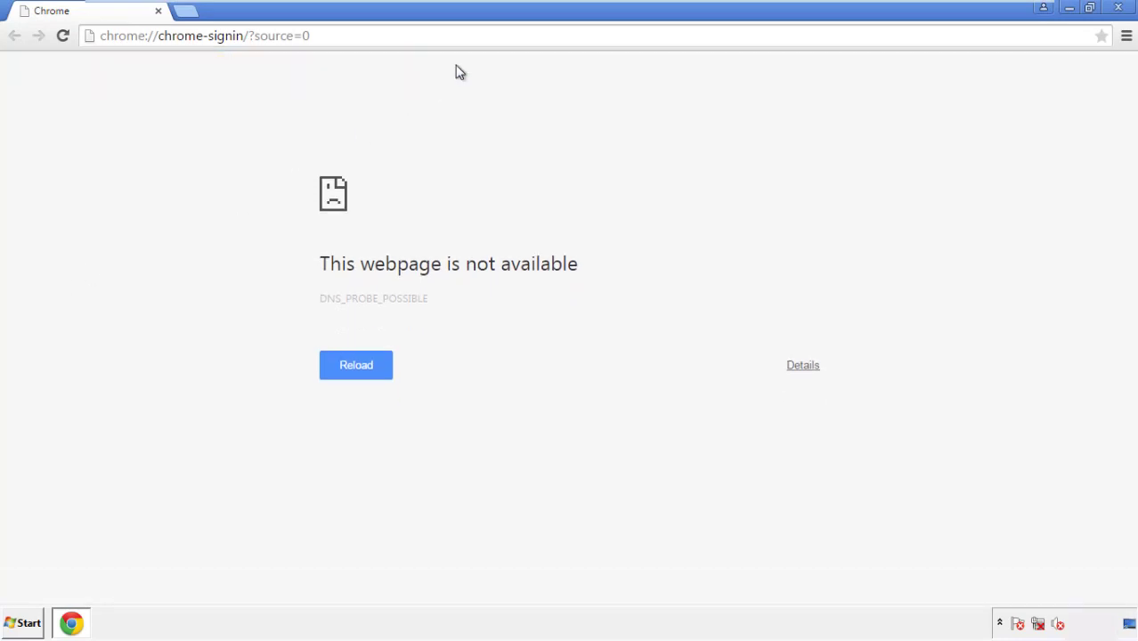
pyautogui.click(1127, 38)
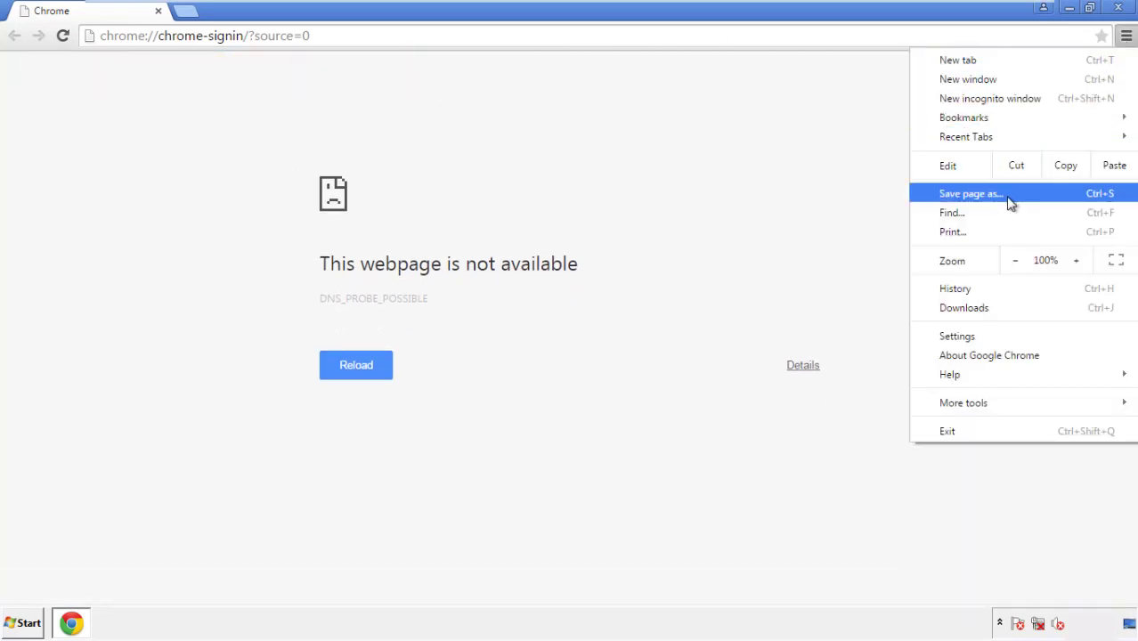
pyautogui.click(962, 336)
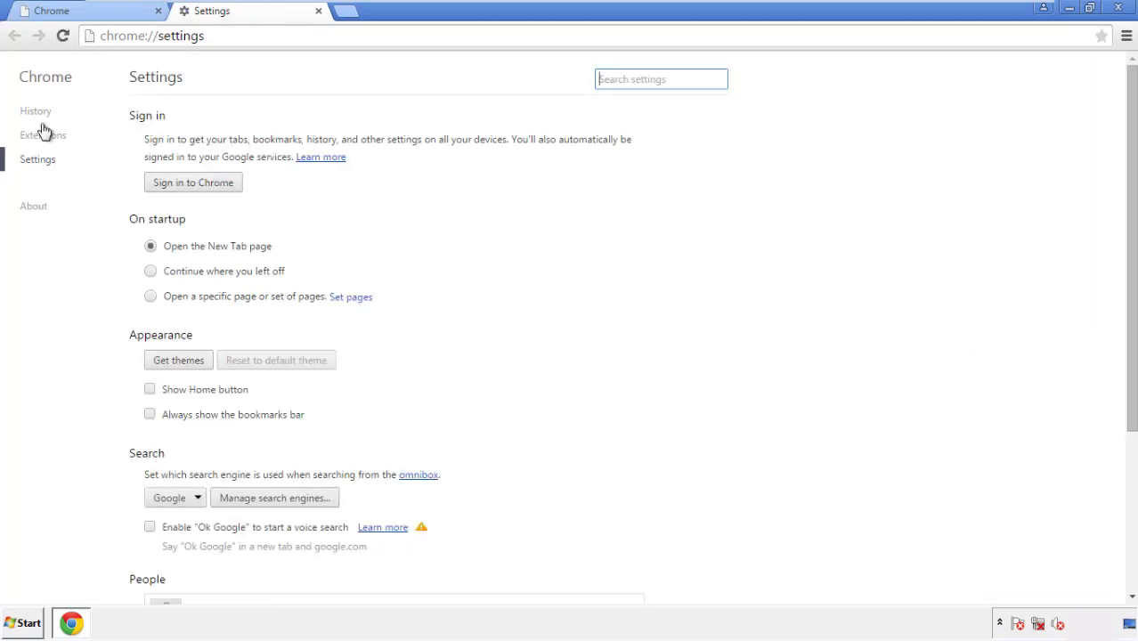
pyautogui.click(40, 112)
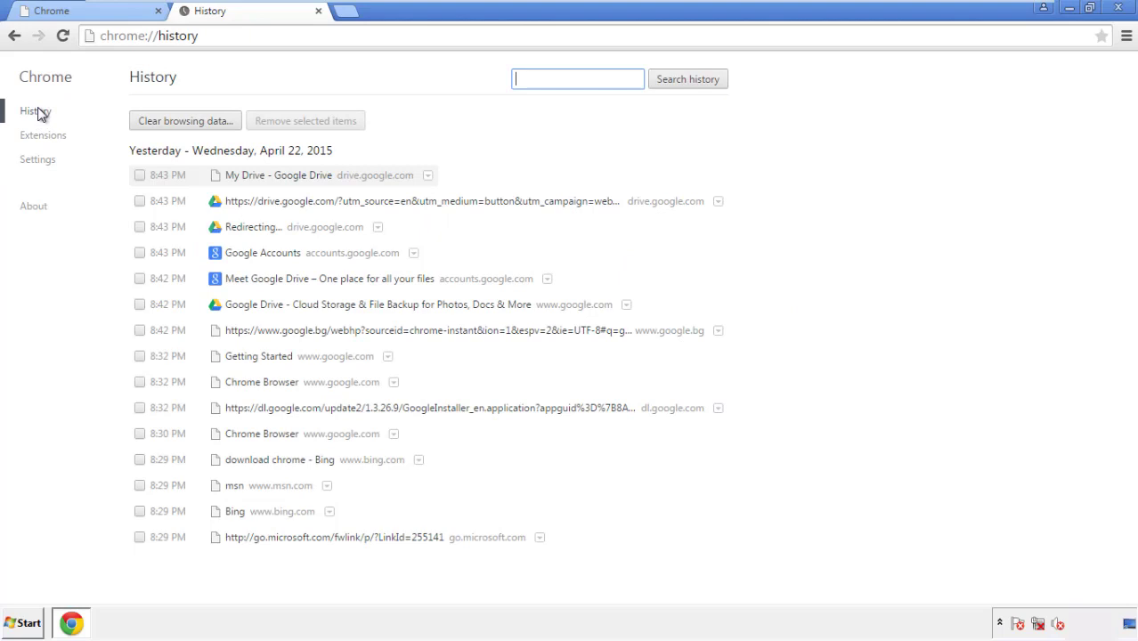
pyautogui.click(172, 124)
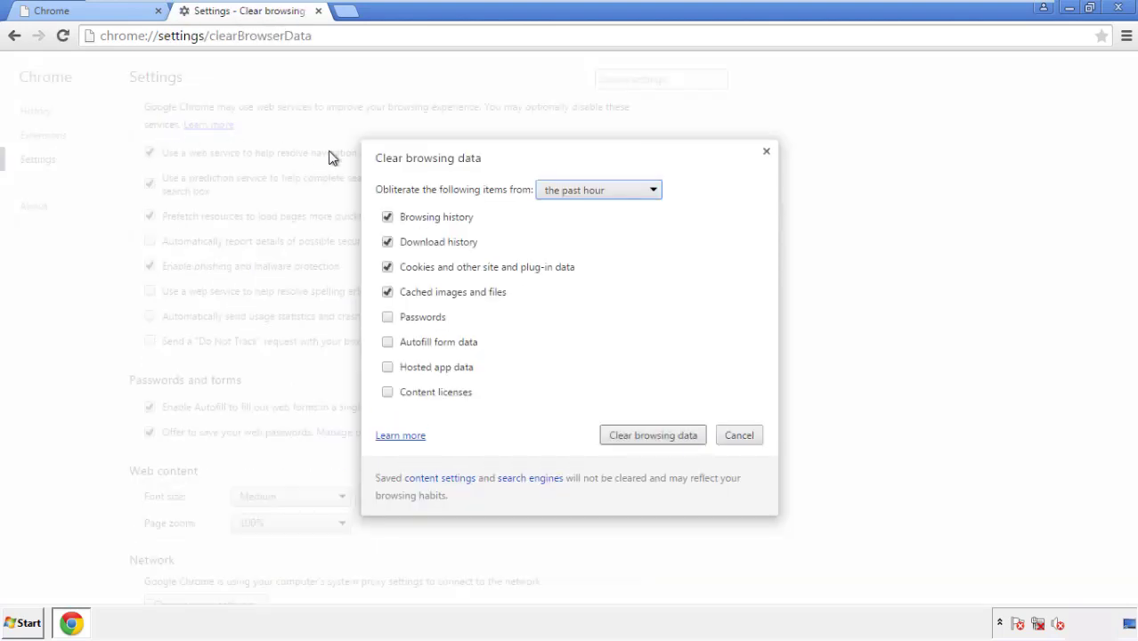
# Clear Chrome data from the beginning of time, including autofill form data, keeping passwords
pyautogui.click(572, 192)
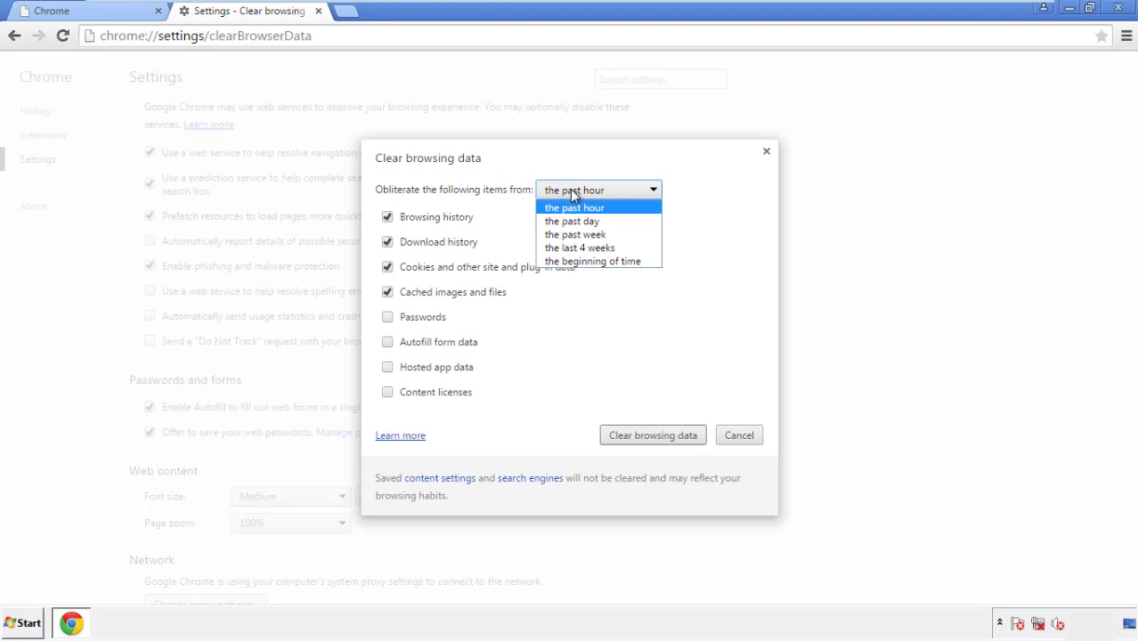
pyautogui.click(570, 262)
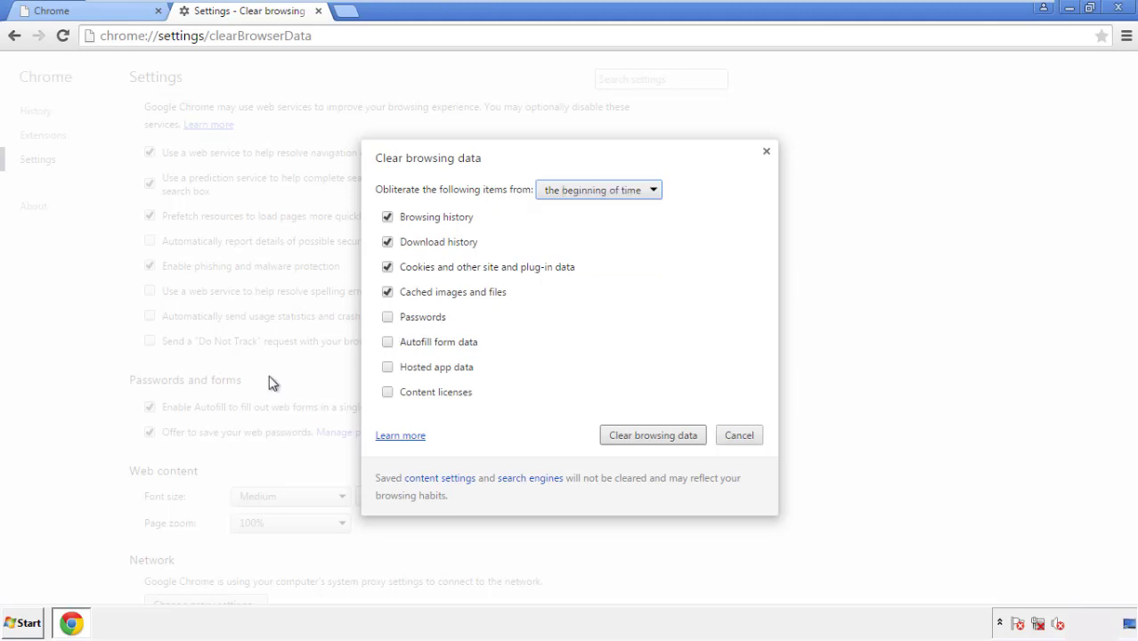
pyautogui.click(391, 345)
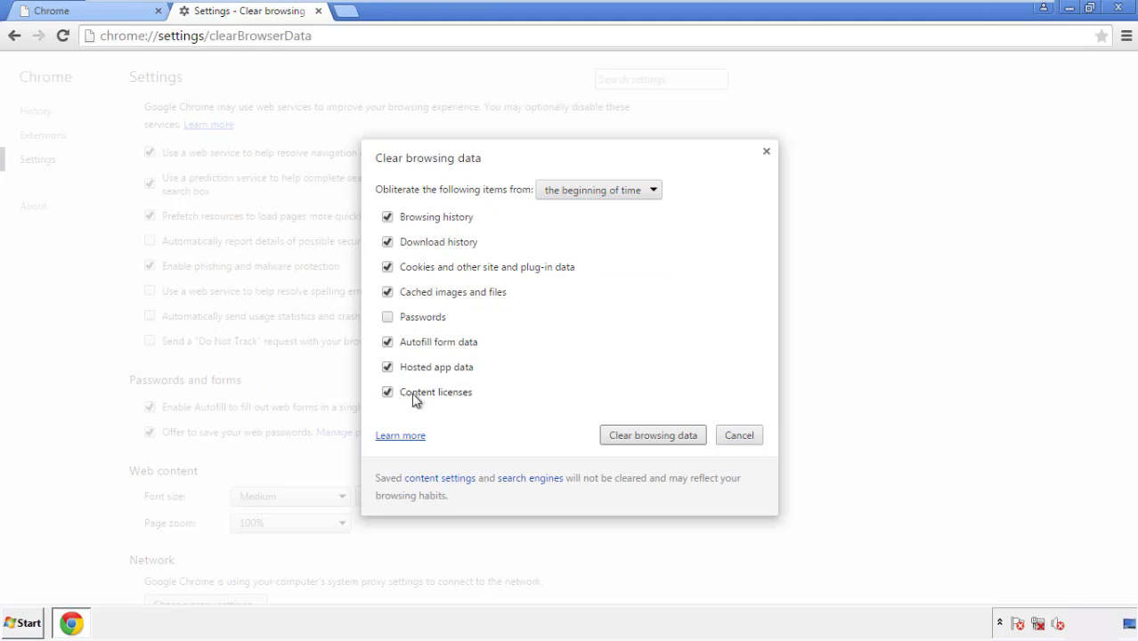
pyautogui.click(640, 438)
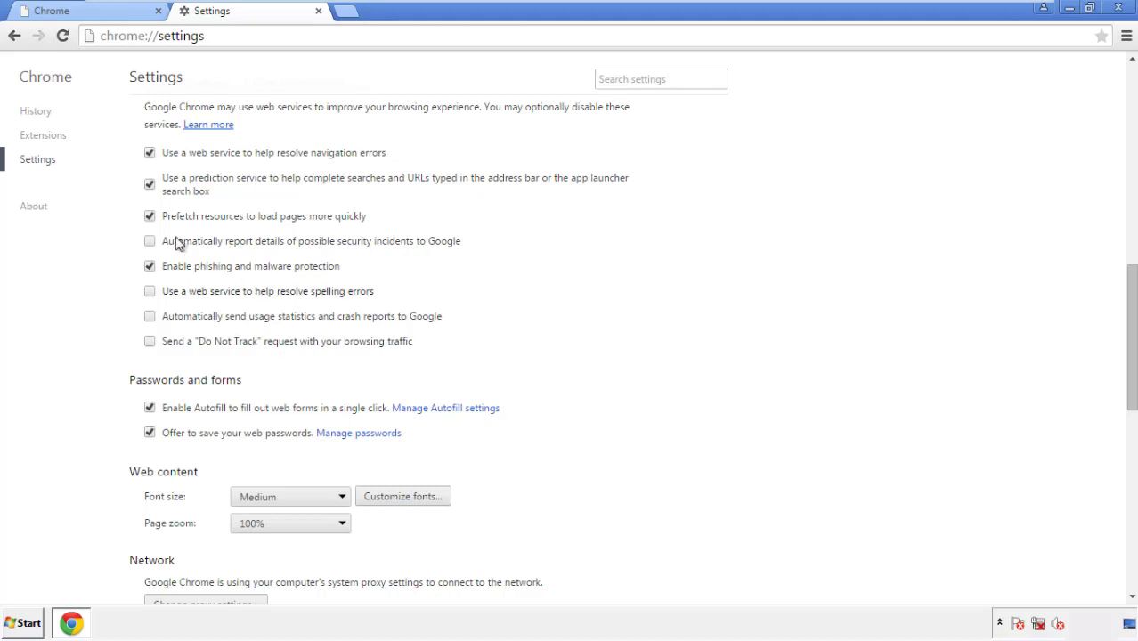
# Reset Chrome's settings to their original defaults, then close the browser
pyautogui.moveTo(1131, 283); pyautogui.dragTo(1117, 496)
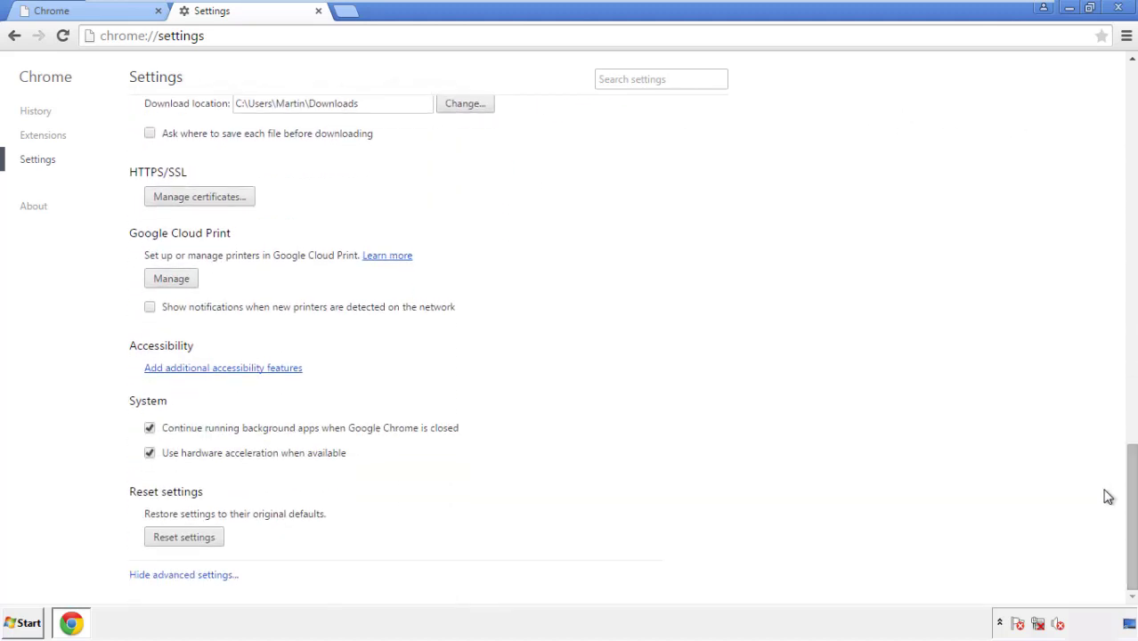
pyautogui.click(215, 545)
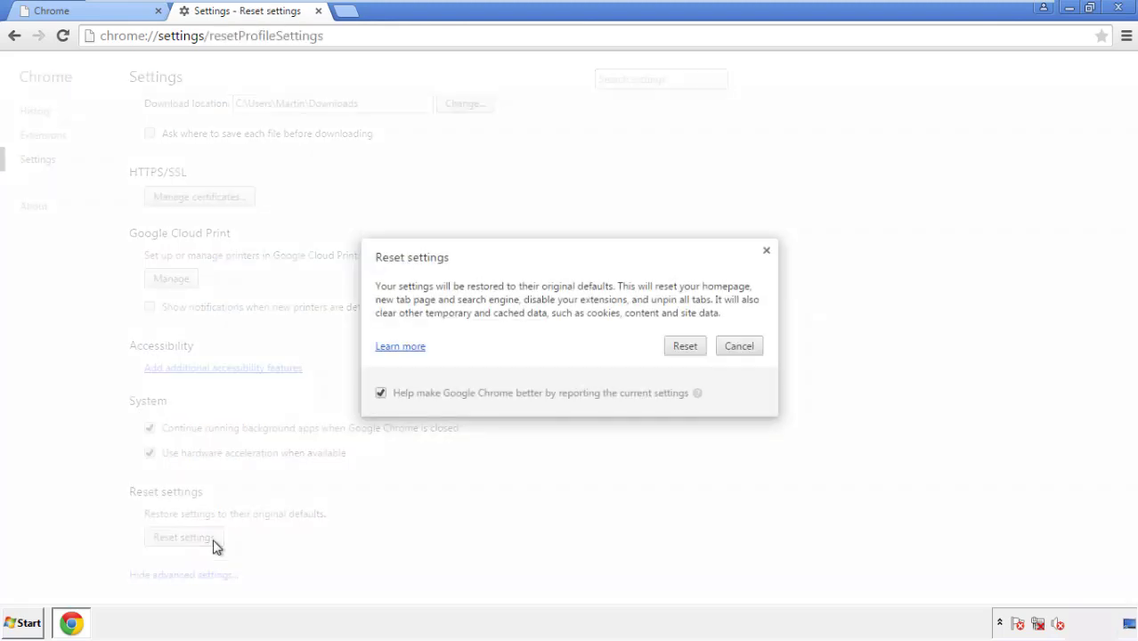
pyautogui.click(686, 346)
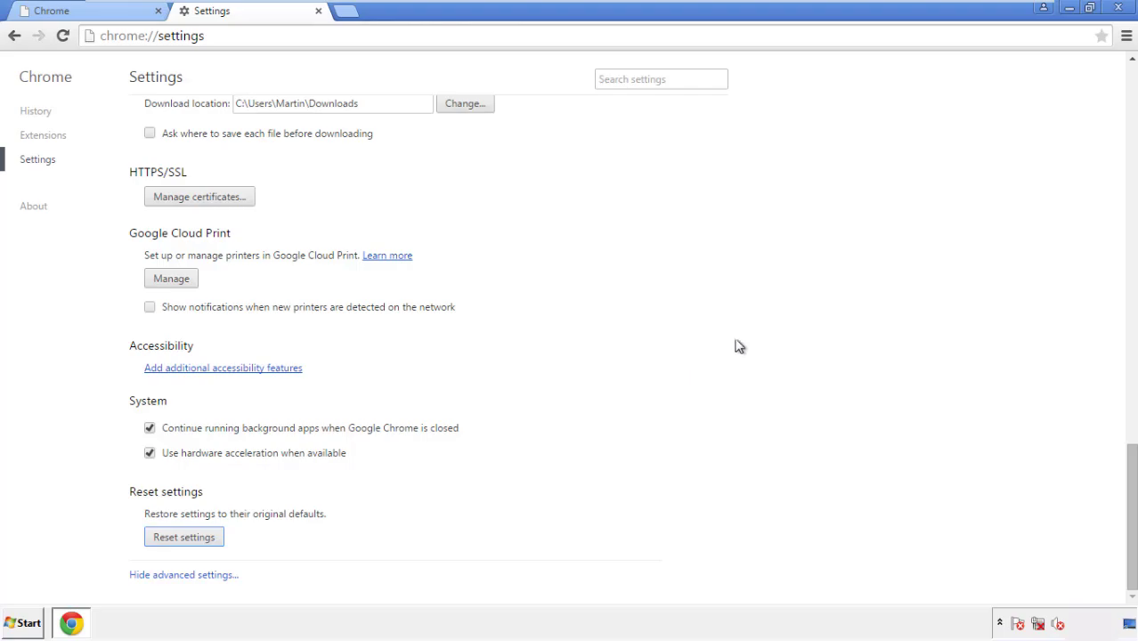
pyautogui.click(1118, 8)
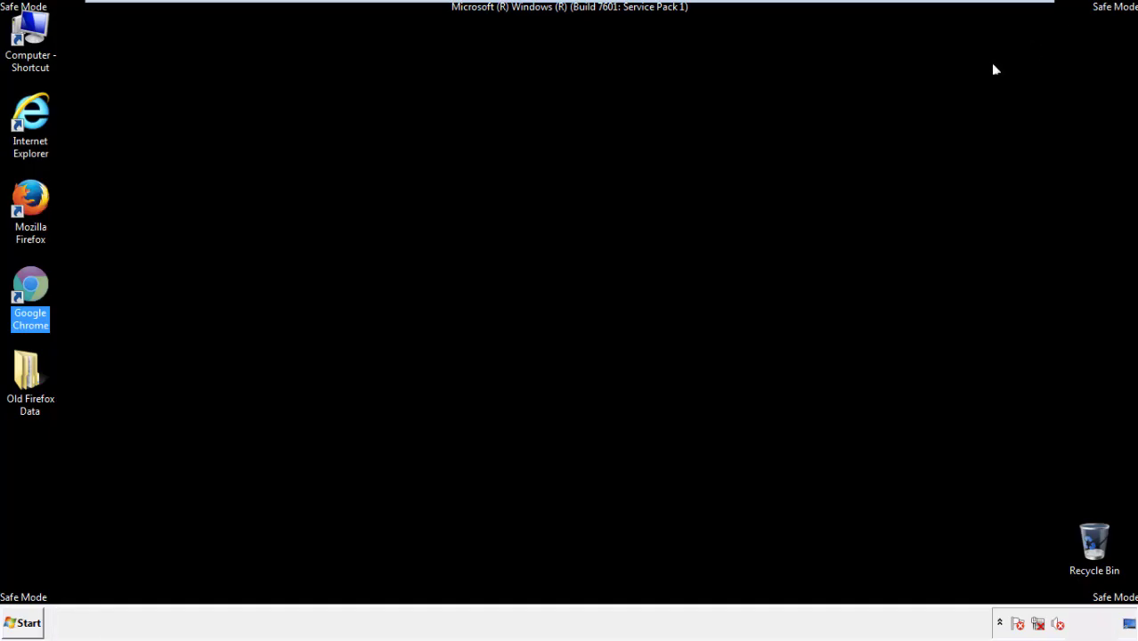
# Launch Firefox, remove Search Mine in the Add-ons Manager, and close the browser
pyautogui.click(614, 288)
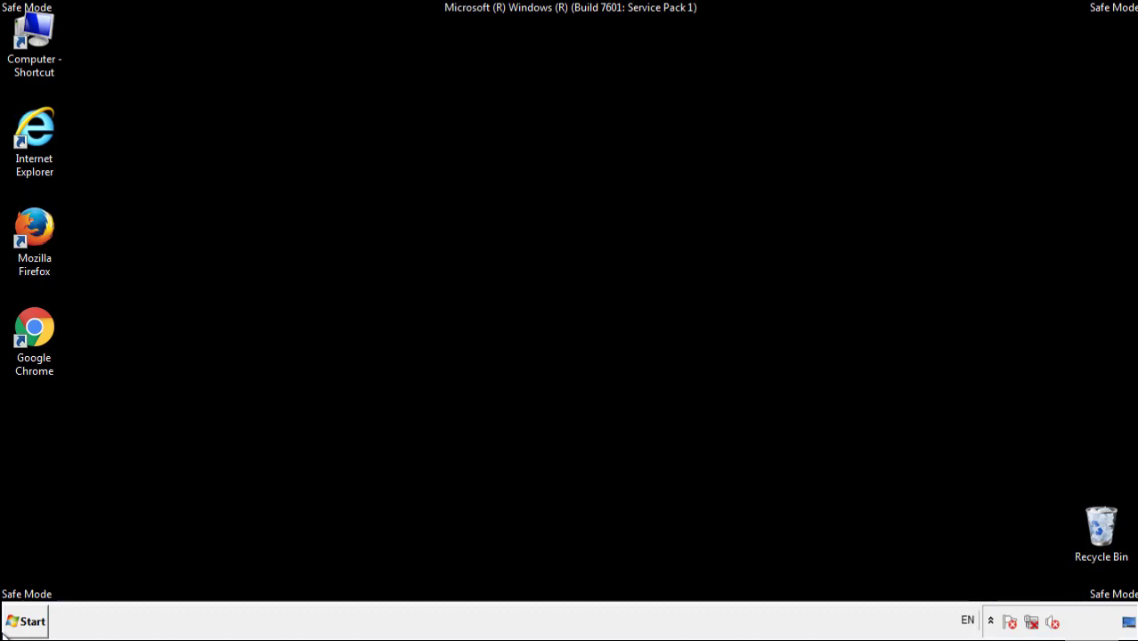
pyautogui.doubleClick(43, 223)
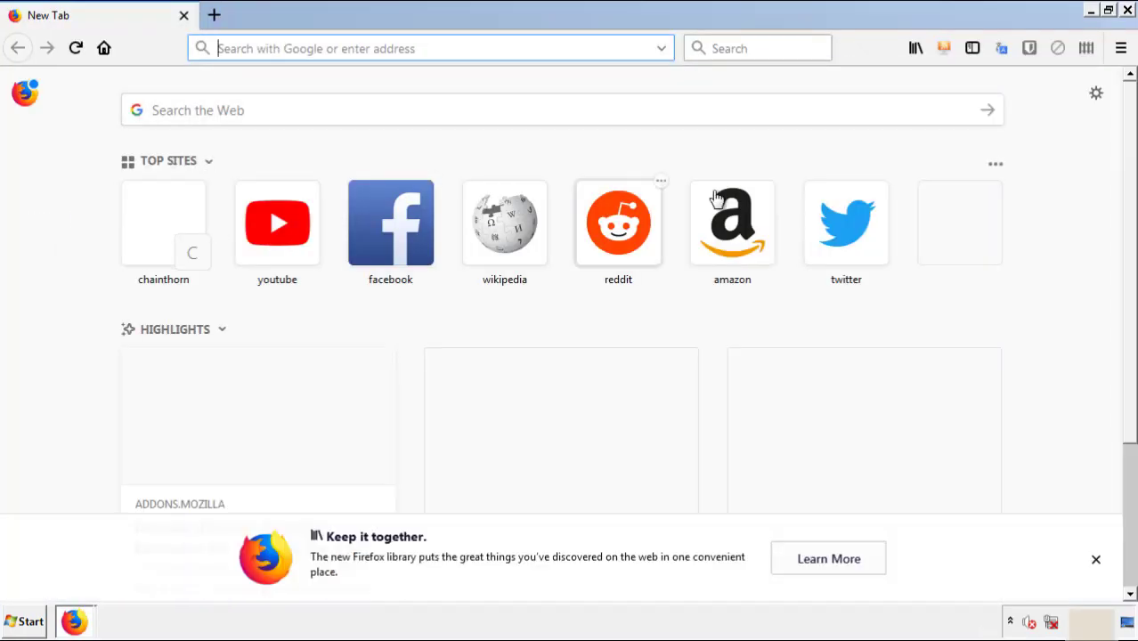
pyautogui.click(1121, 49)
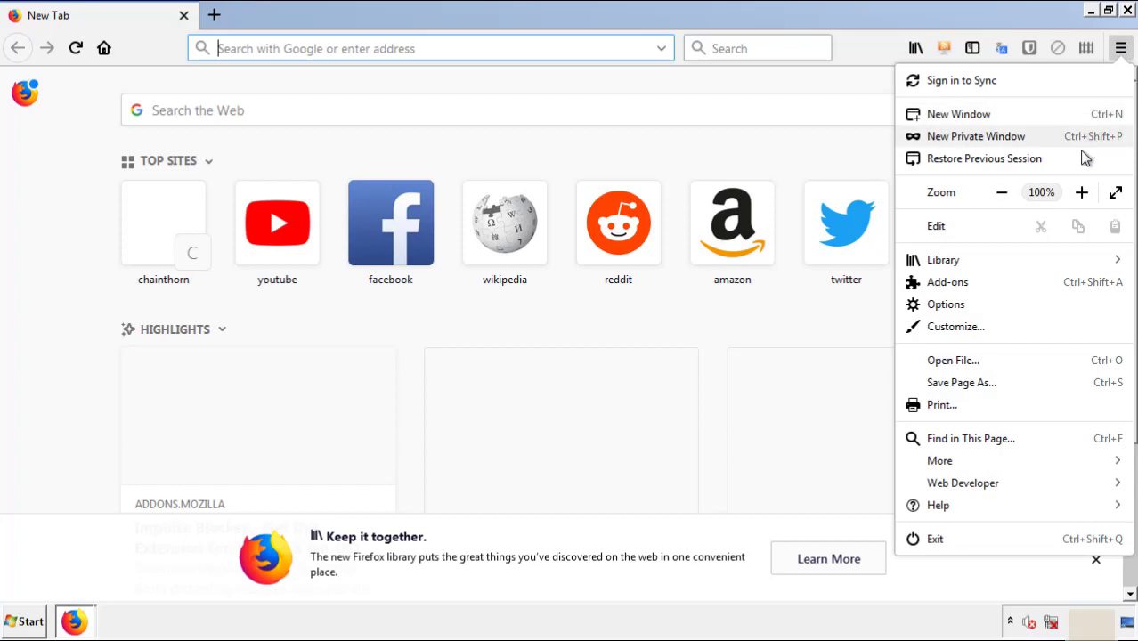
pyautogui.click(1049, 290)
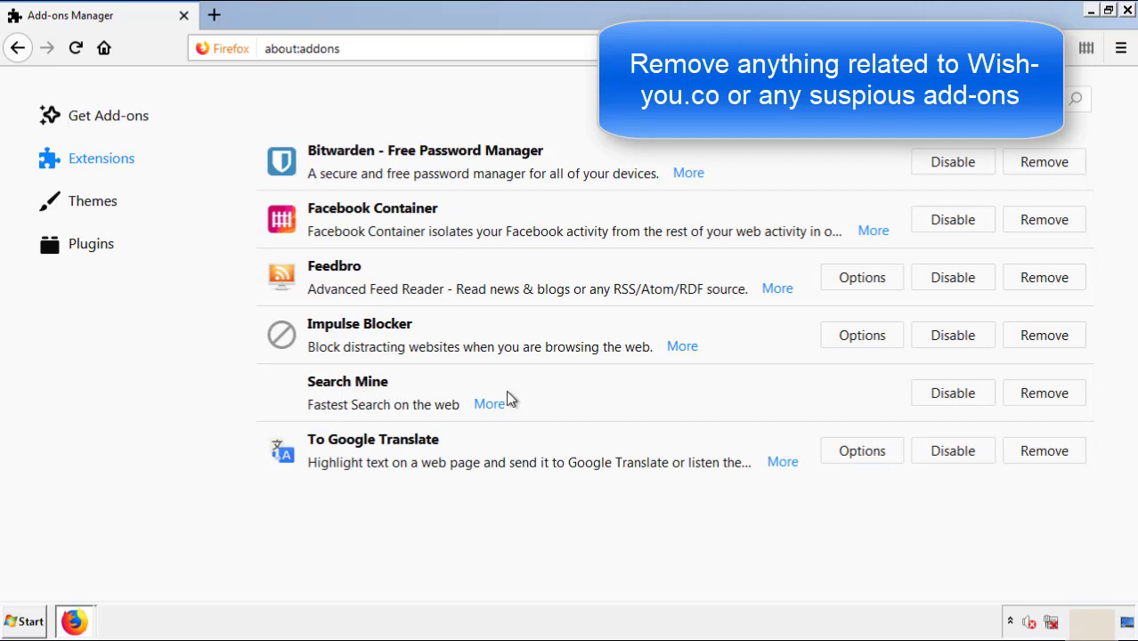
pyautogui.click(1039, 401)
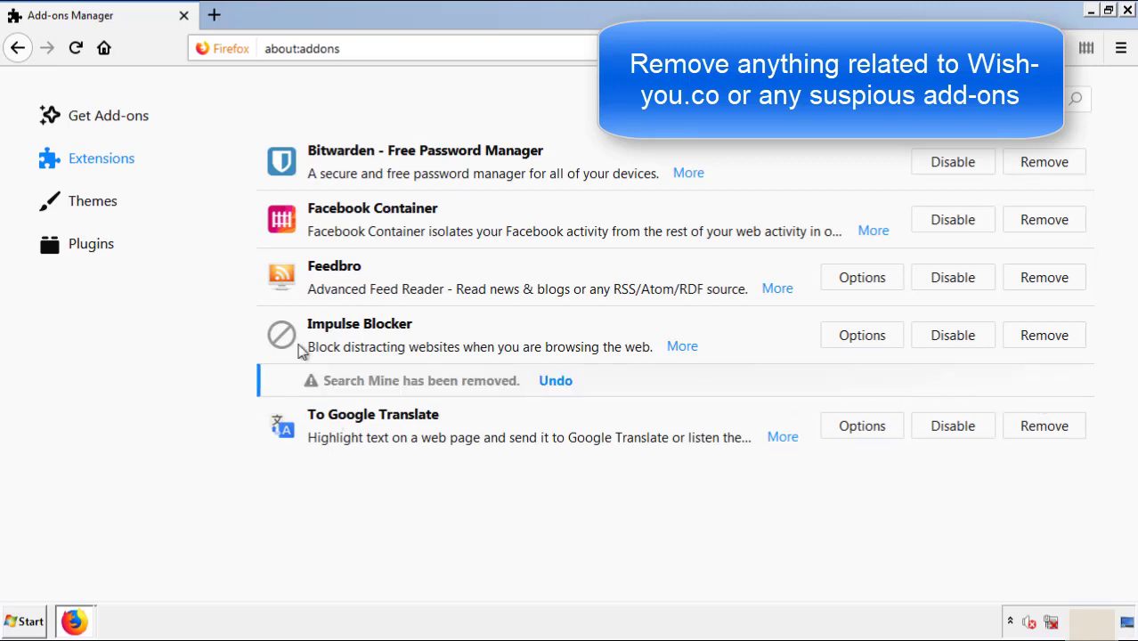
pyautogui.click(1128, 12)
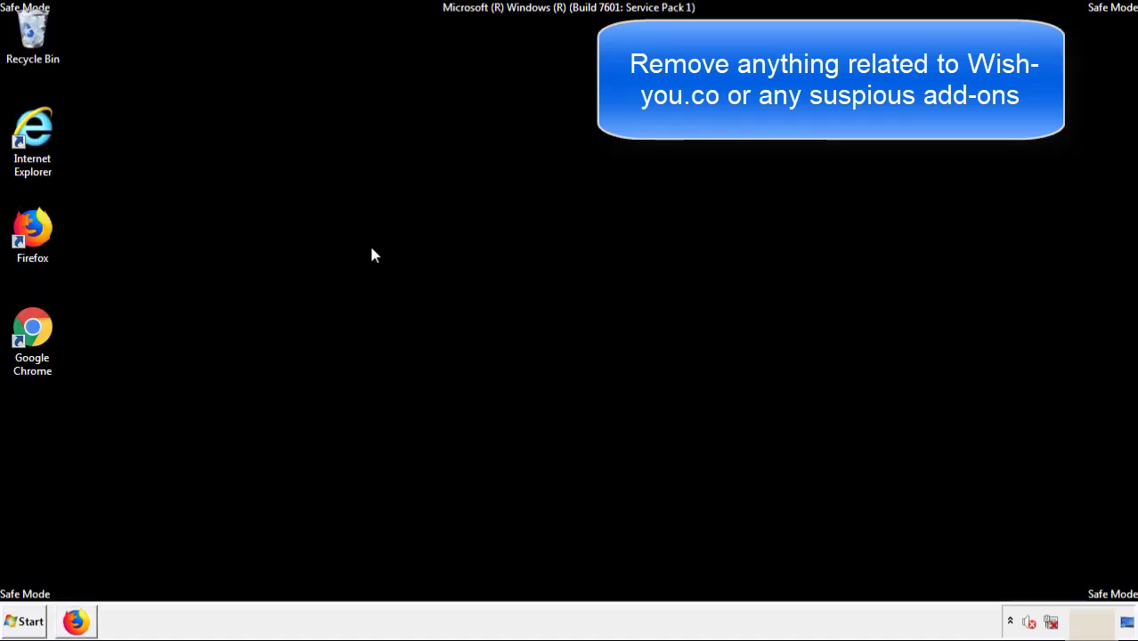
# Launch Chrome and remove Search Mine from the Extensions page under More tools, confirming it
pyautogui.doubleClick(32, 347)
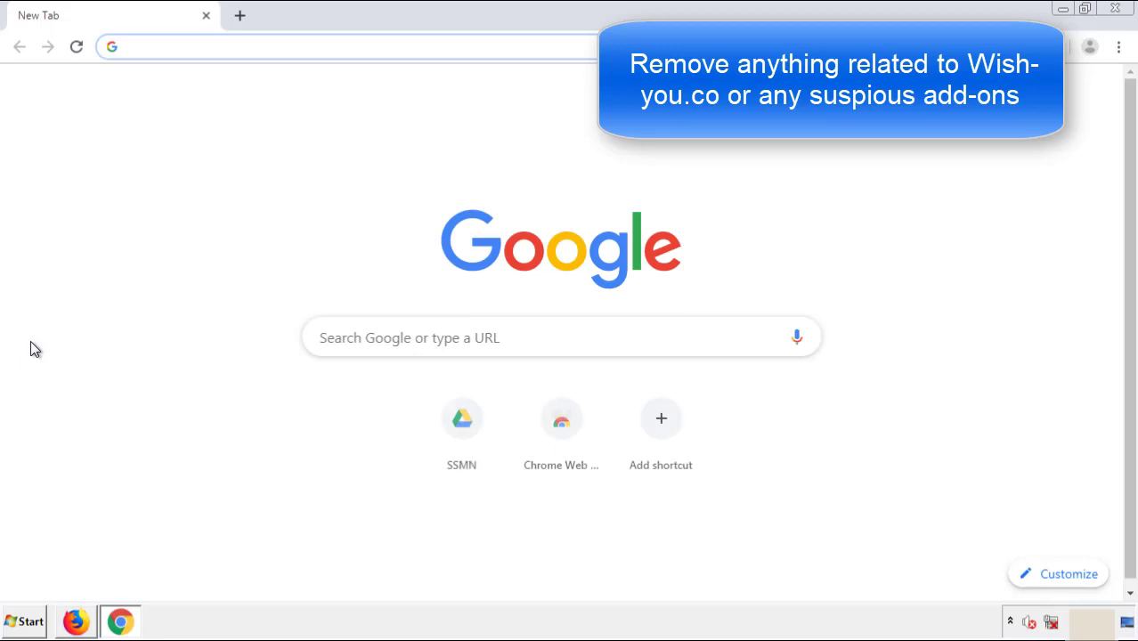
pyautogui.click(1118, 46)
pyautogui.moveTo(1019, 312)
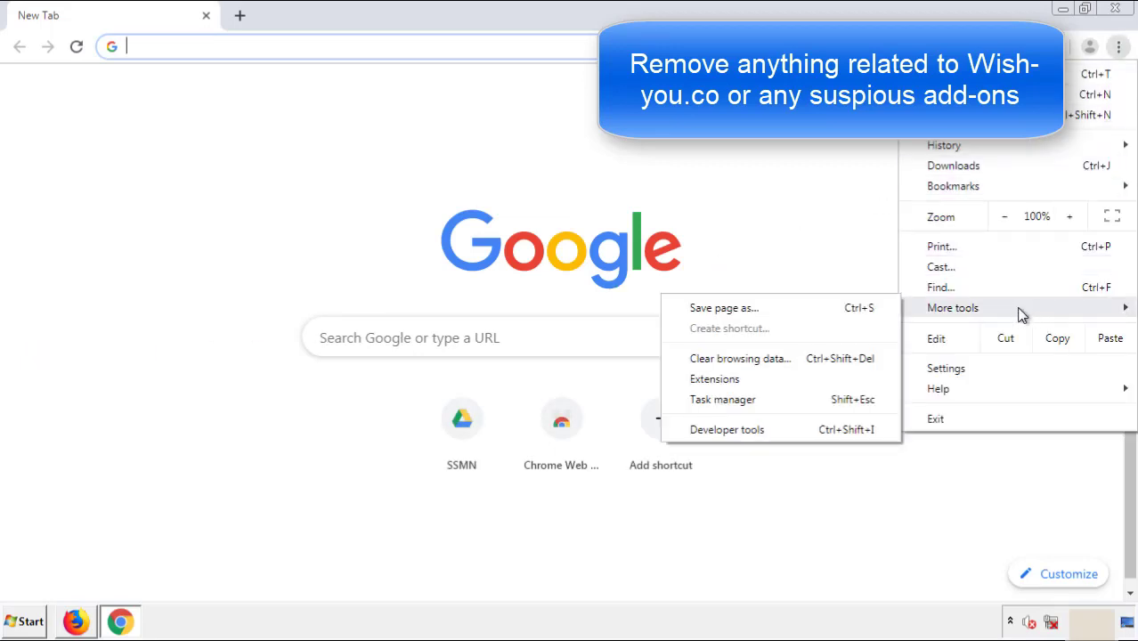
pyautogui.click(723, 376)
pyautogui.scroll(-6, 322, 298)
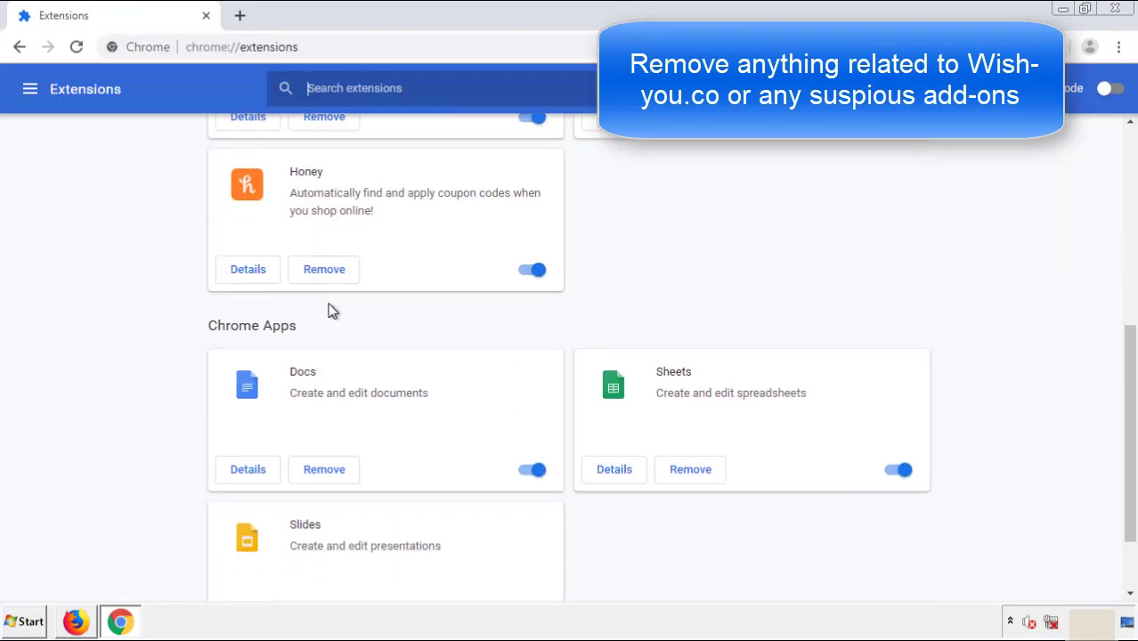
pyautogui.scroll(6, 418, 285)
pyautogui.click(321, 262)
pyautogui.click(638, 148)
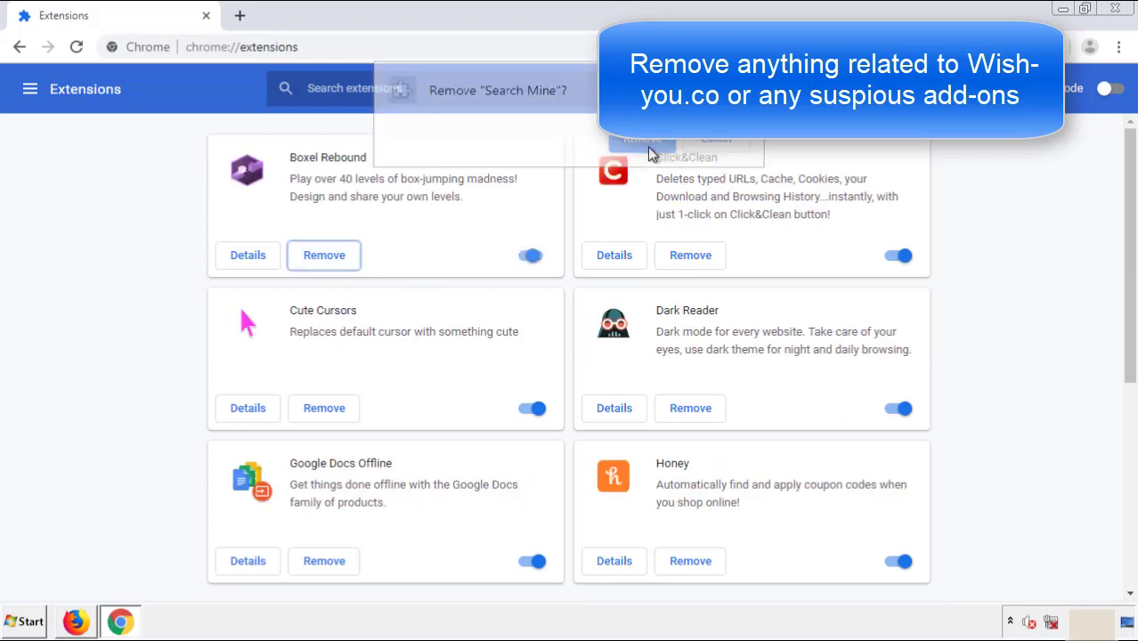
# Close Google Chrome and restart Windows 7 from the Start menu's Shut down options
pyautogui.click(1124, 14)
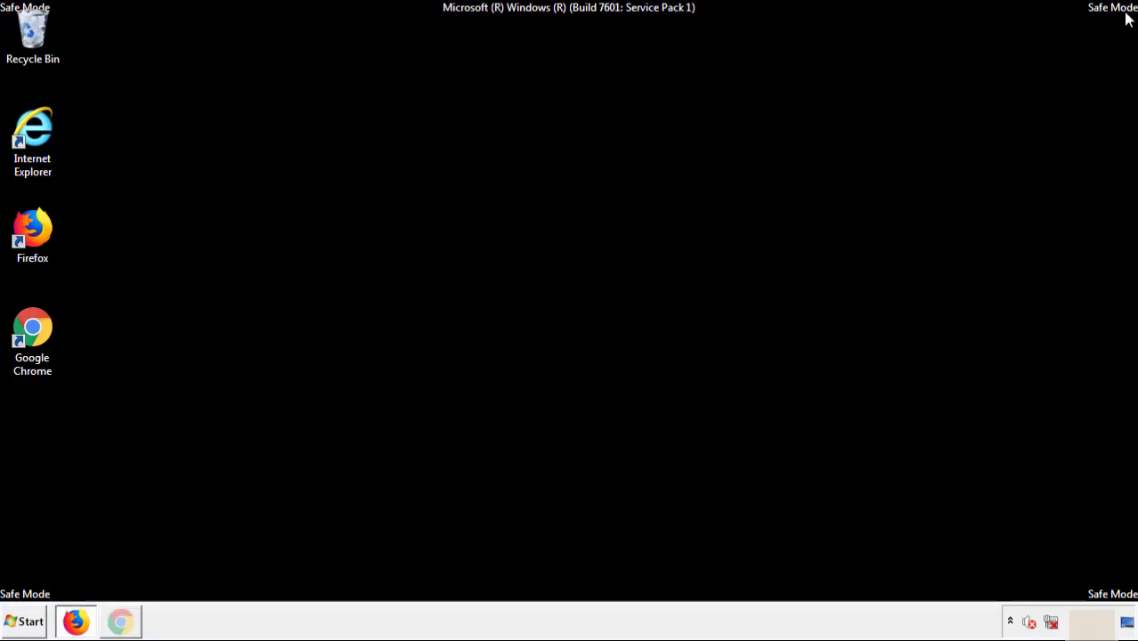
pyautogui.click(28, 622)
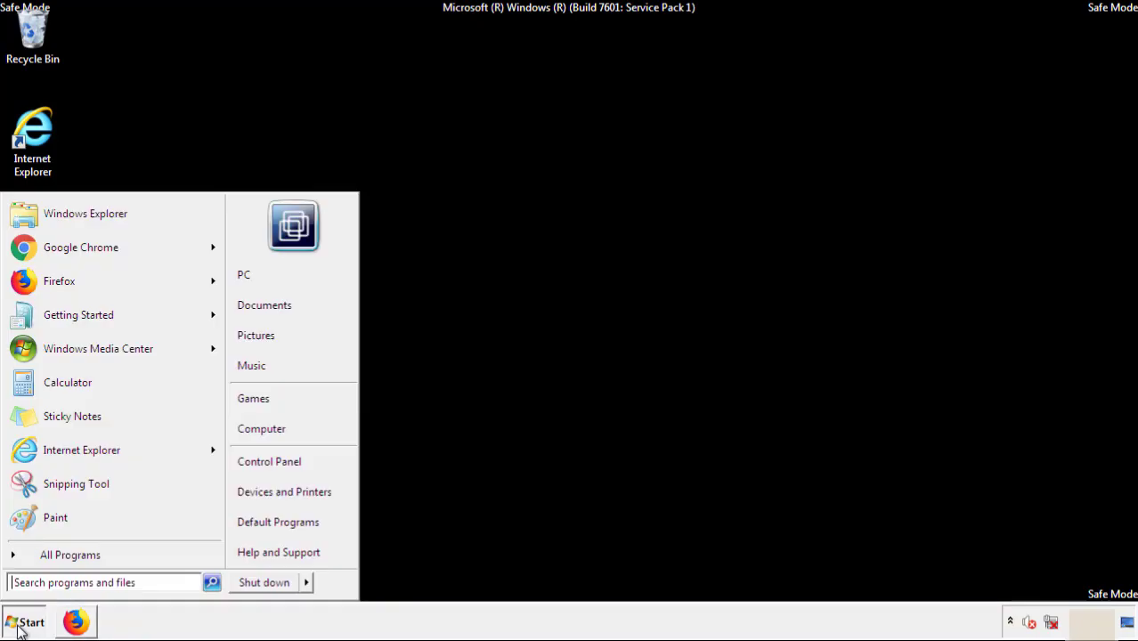
pyautogui.moveTo(308, 585)
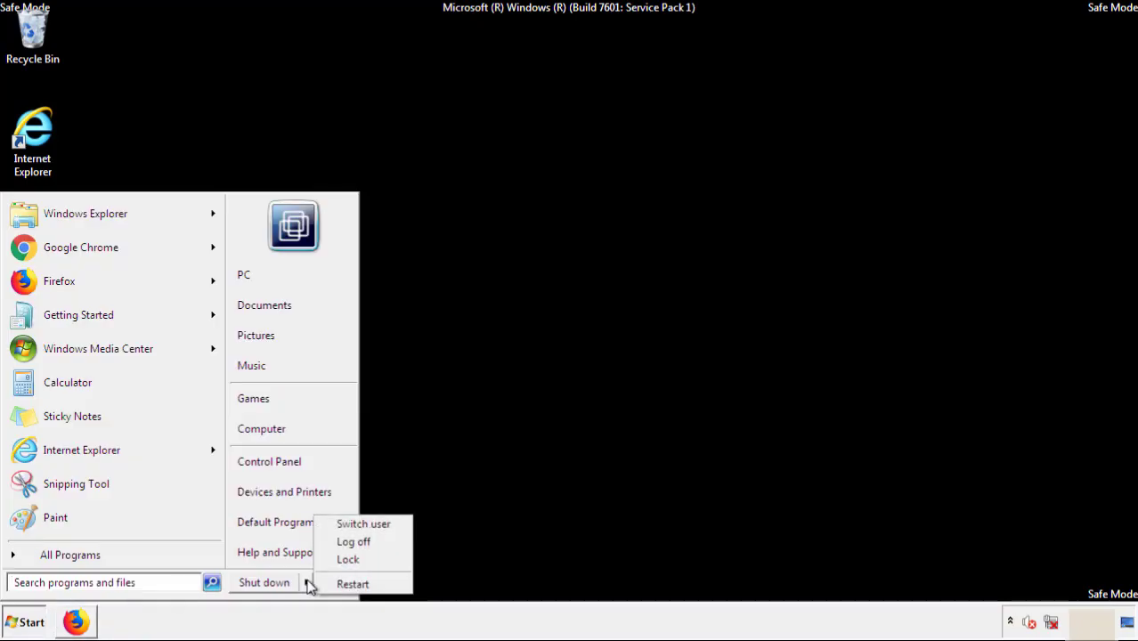
pyautogui.click(354, 585)
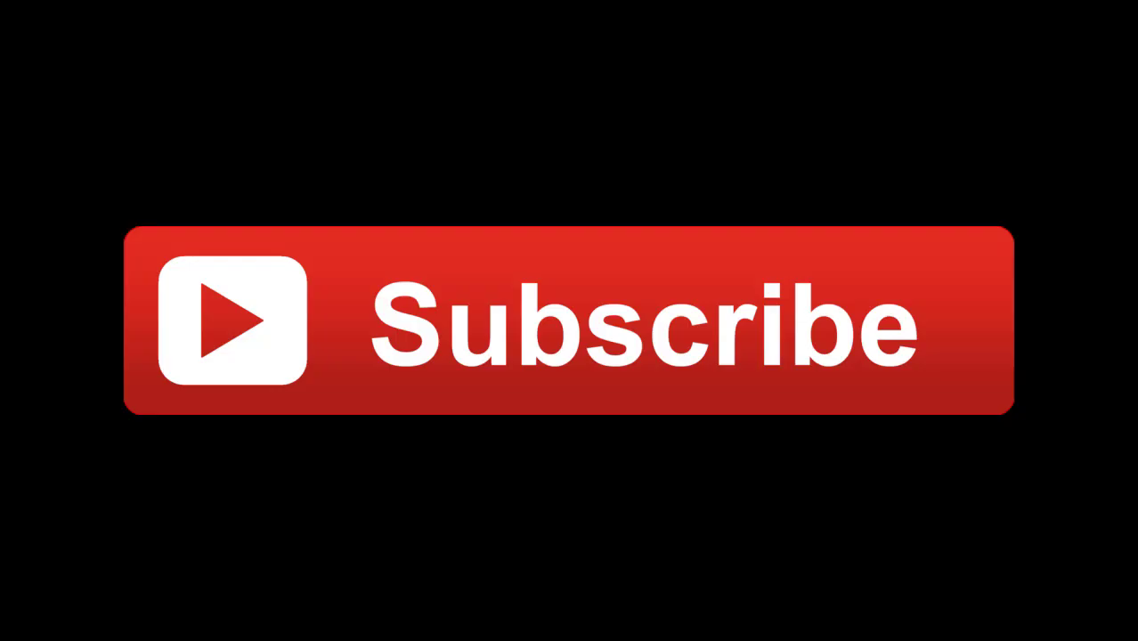